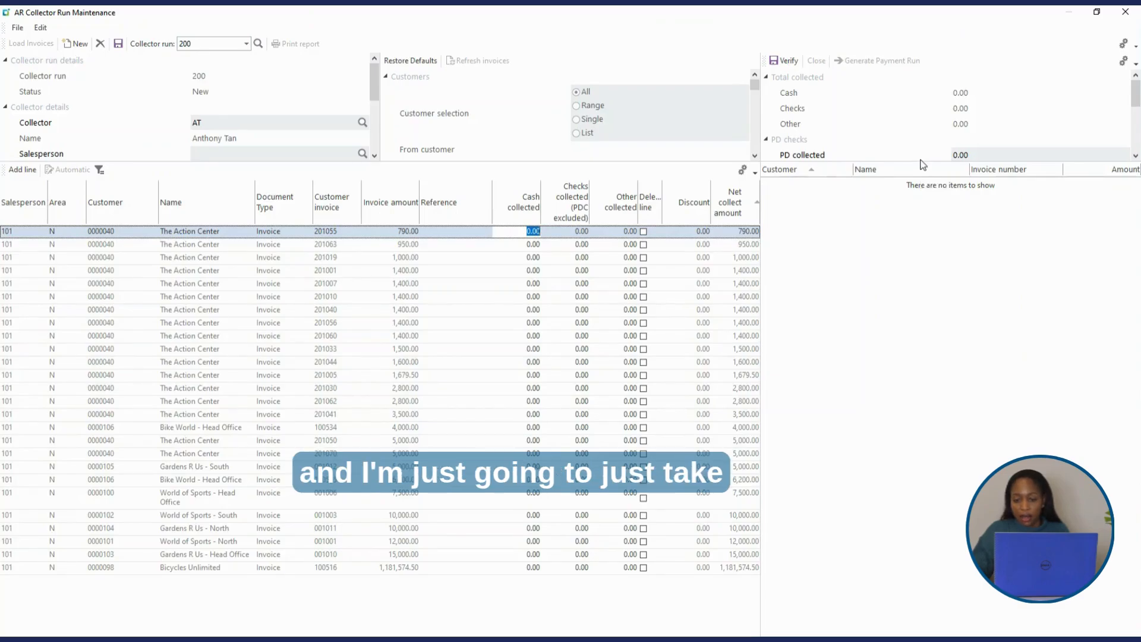
# - Set the total collected amount of collector run 200 to 26400
pyautogui.click(920, 159)
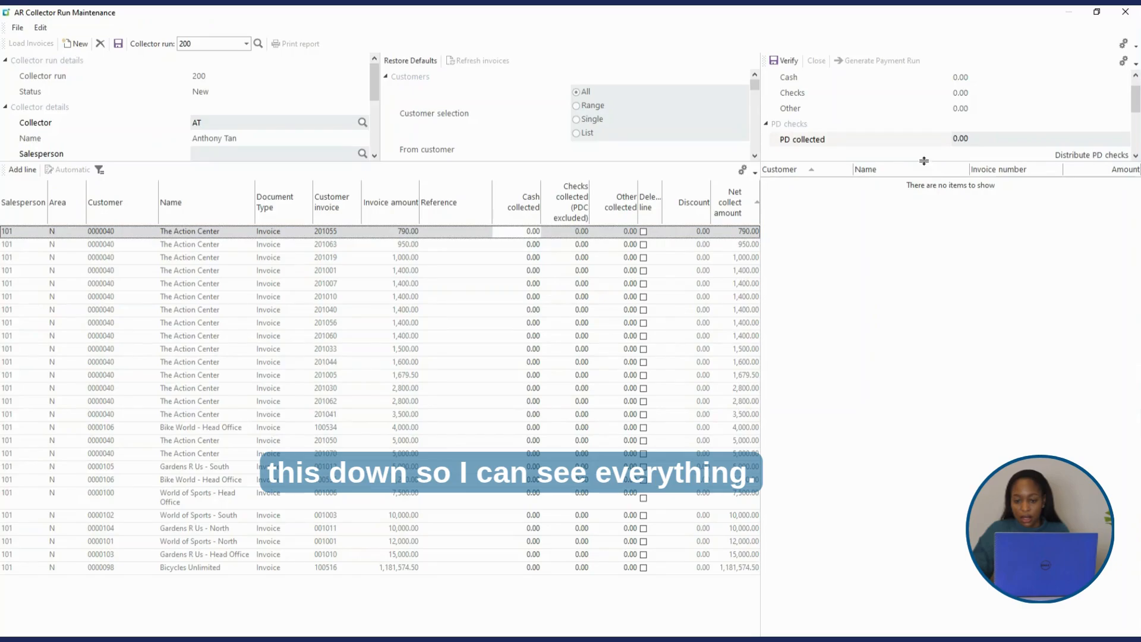
pyautogui.click(925, 168)
pyautogui.moveTo(923, 161); pyautogui.dragTo(923, 206)
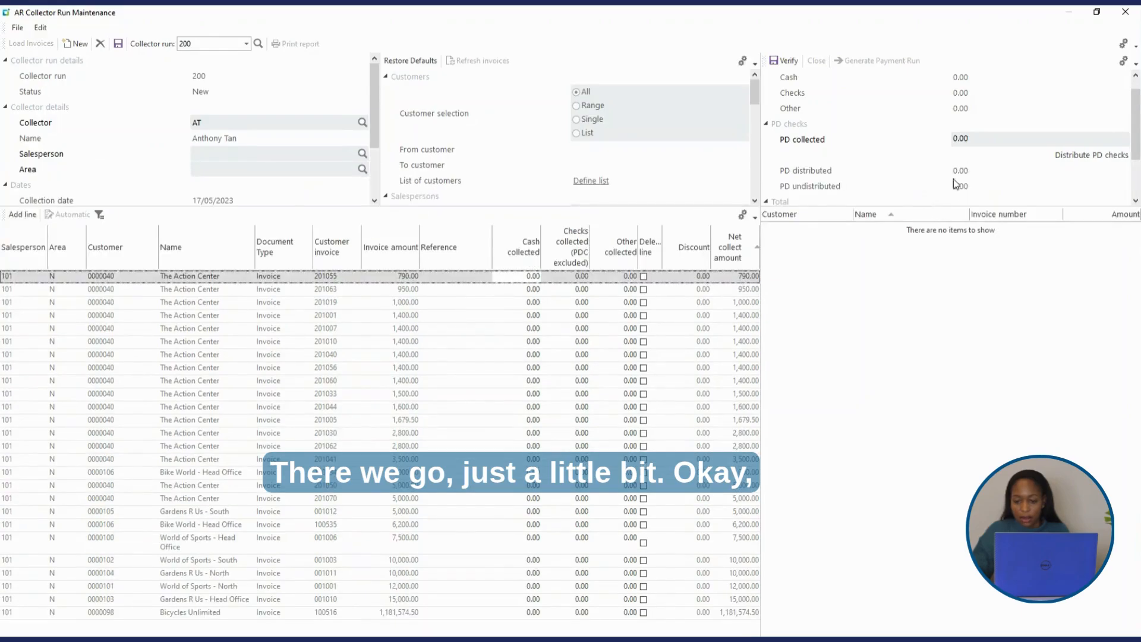
pyautogui.moveTo(1135, 151); pyautogui.dragTo(1136, 183)
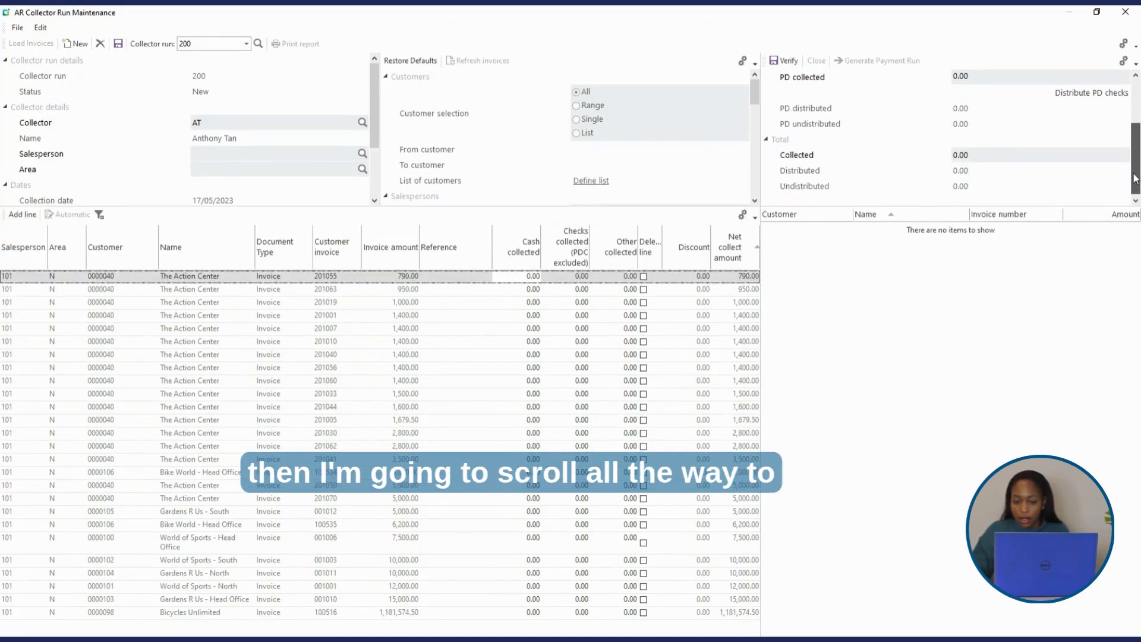
pyautogui.click(995, 154)
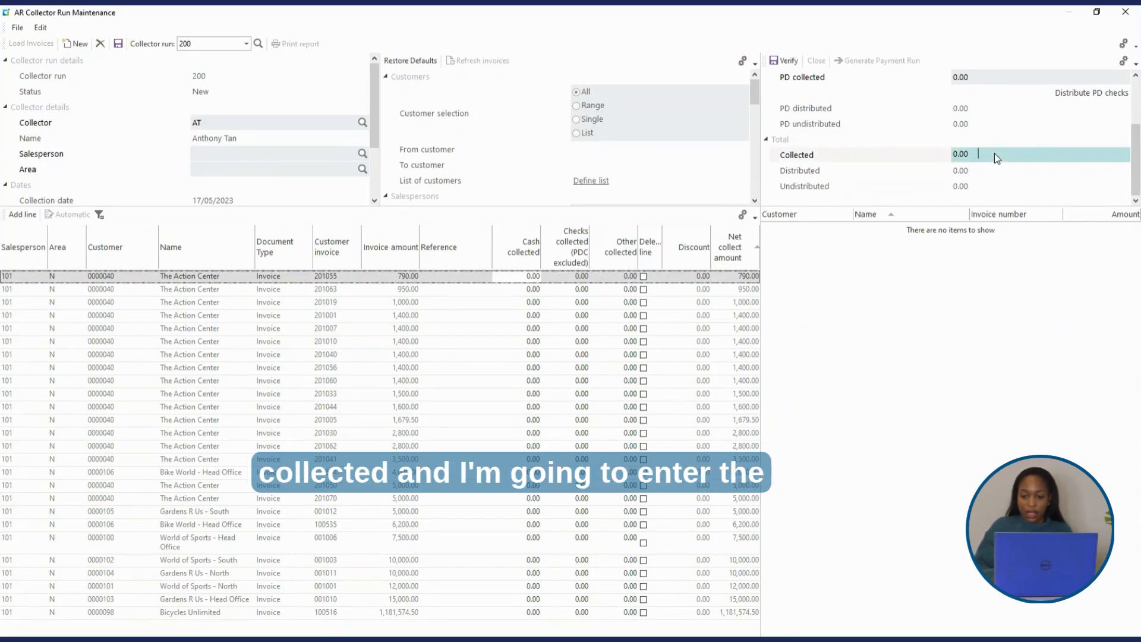
pyautogui.press('BackSpace')
pyautogui.write('1')
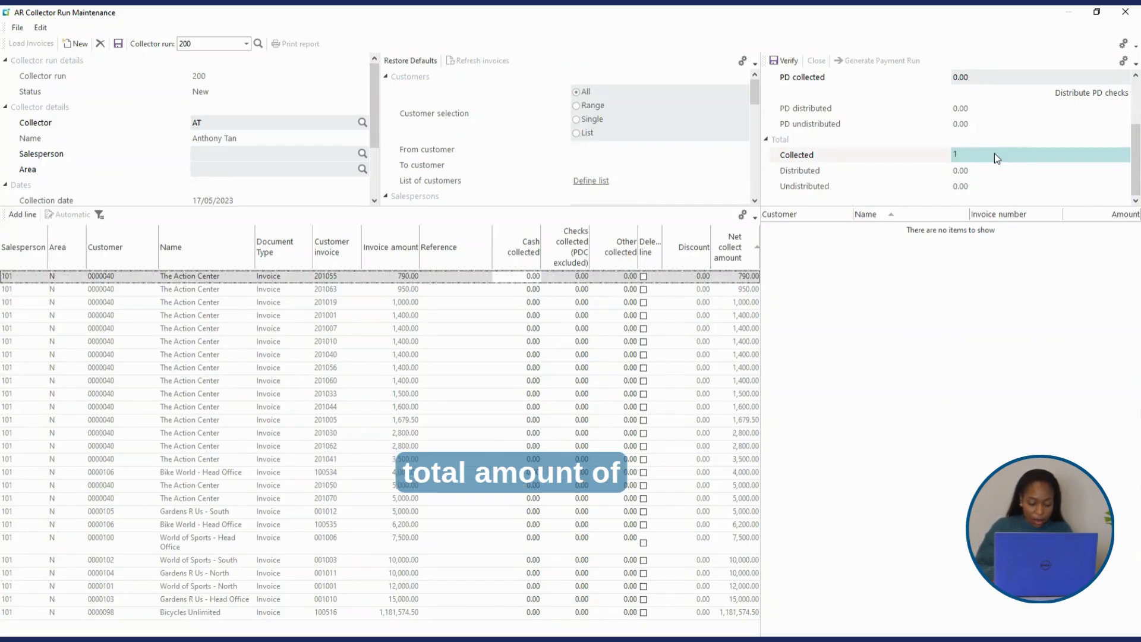
pyautogui.press('BackSpace')
pyautogui.write('26400')
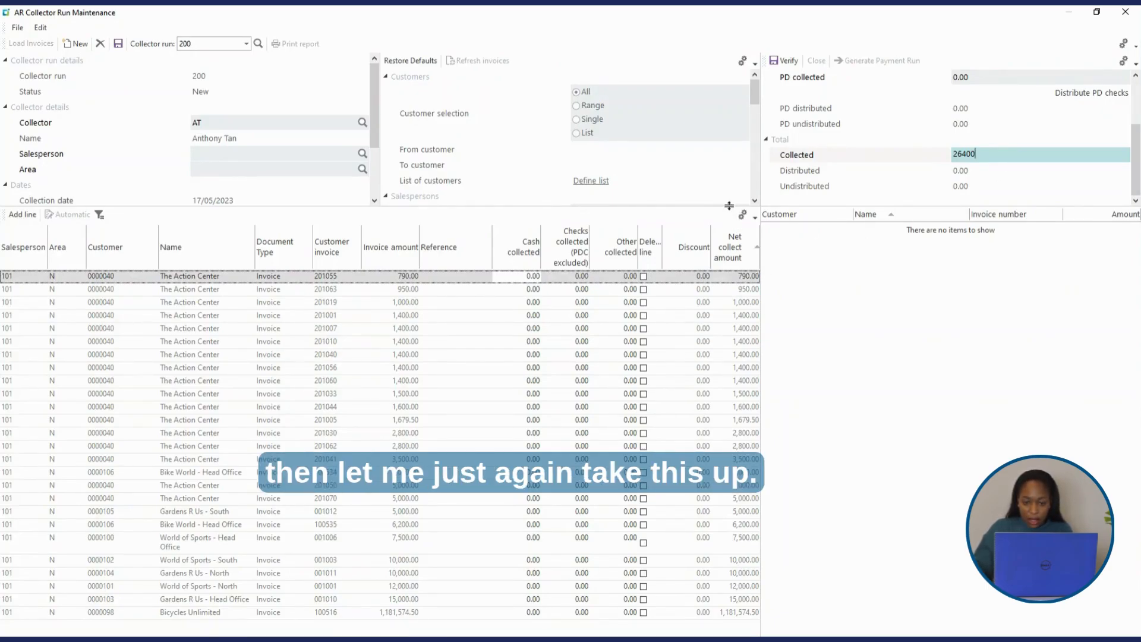
# - Enter 1400 as the cash collected for The Action Center's invoice 201001
pyautogui.moveTo(730, 206); pyautogui.dragTo(731, 134)
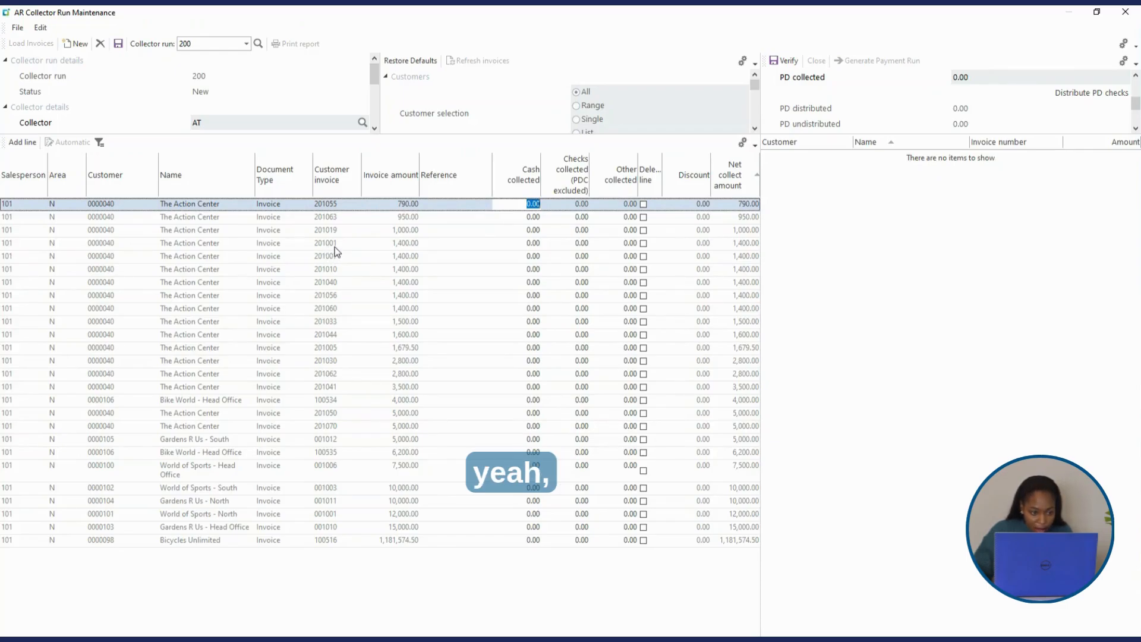
pyautogui.click(416, 245)
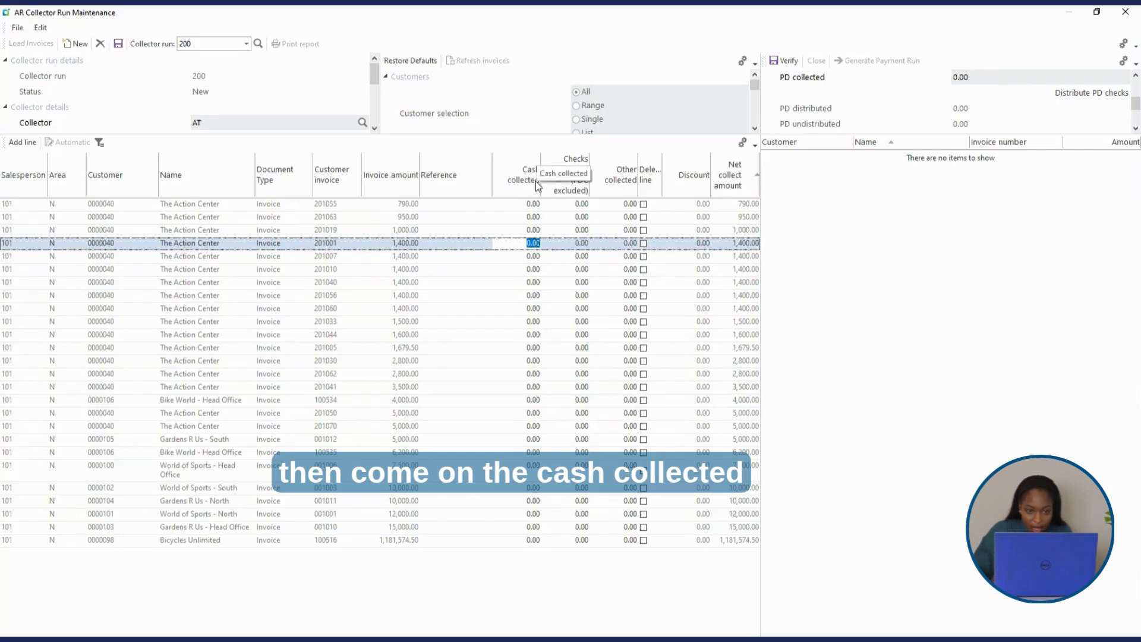
pyautogui.write('1')
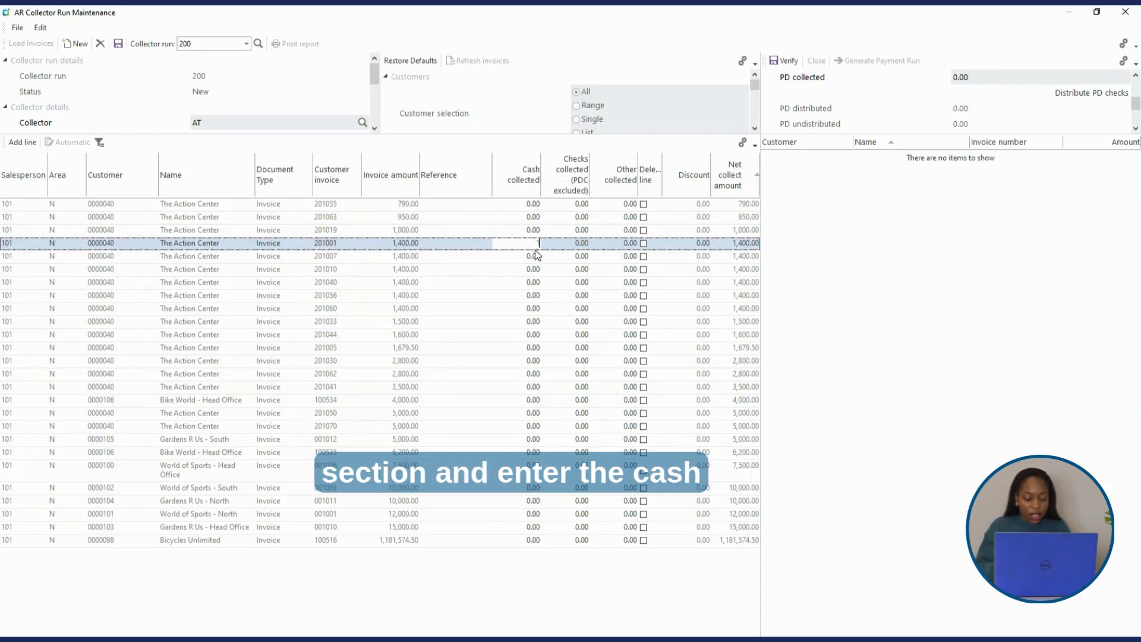
pyautogui.write(',40')
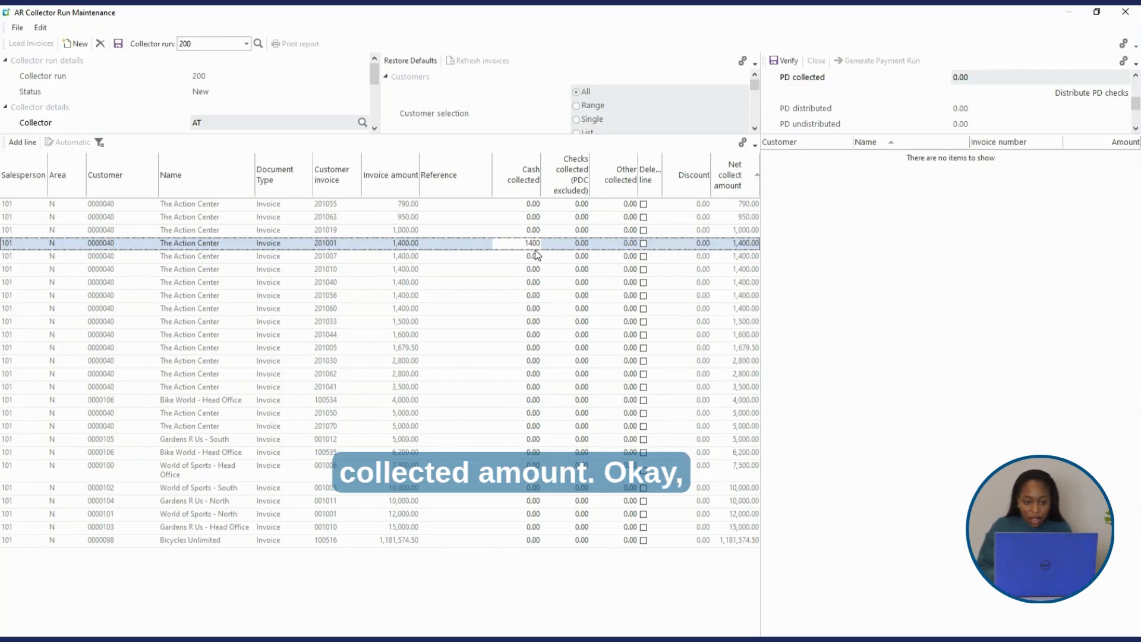
pyautogui.write('0')
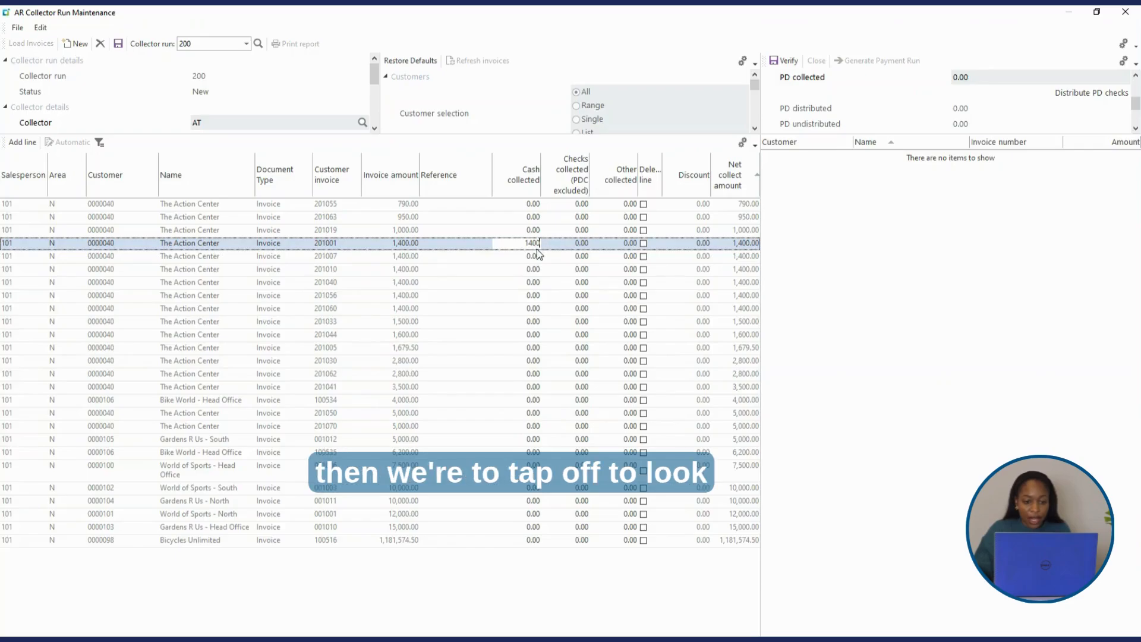
pyautogui.press('Tab')
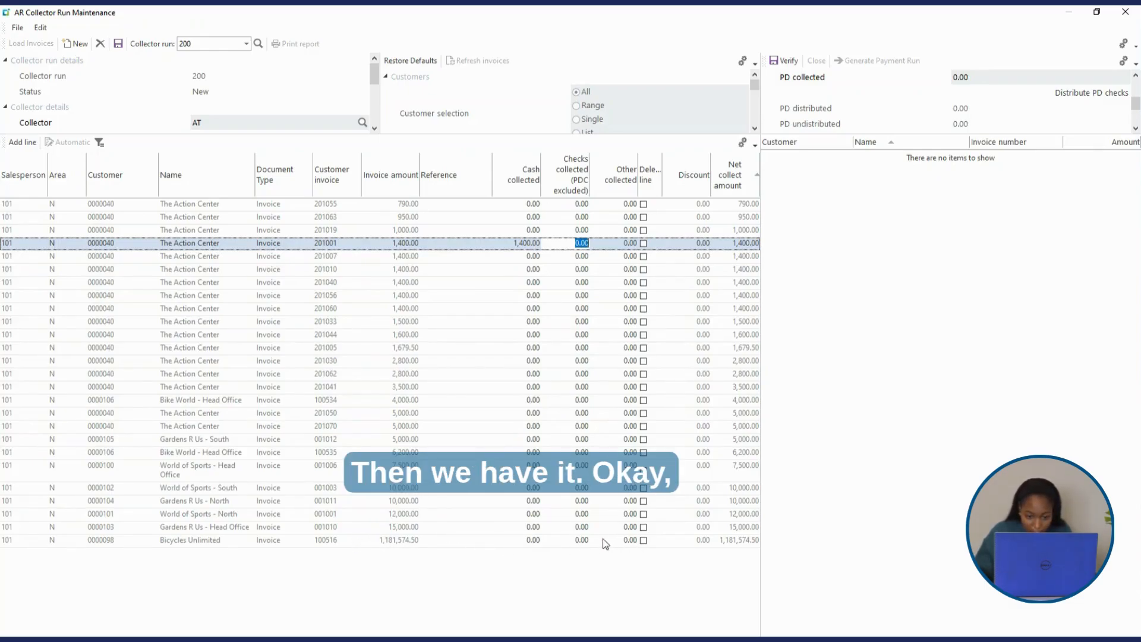
# - Enter 25000 as the checks collected (PDC excluded) for the Bicycles Unlimited invoice 100516
pyautogui.click(556, 541)
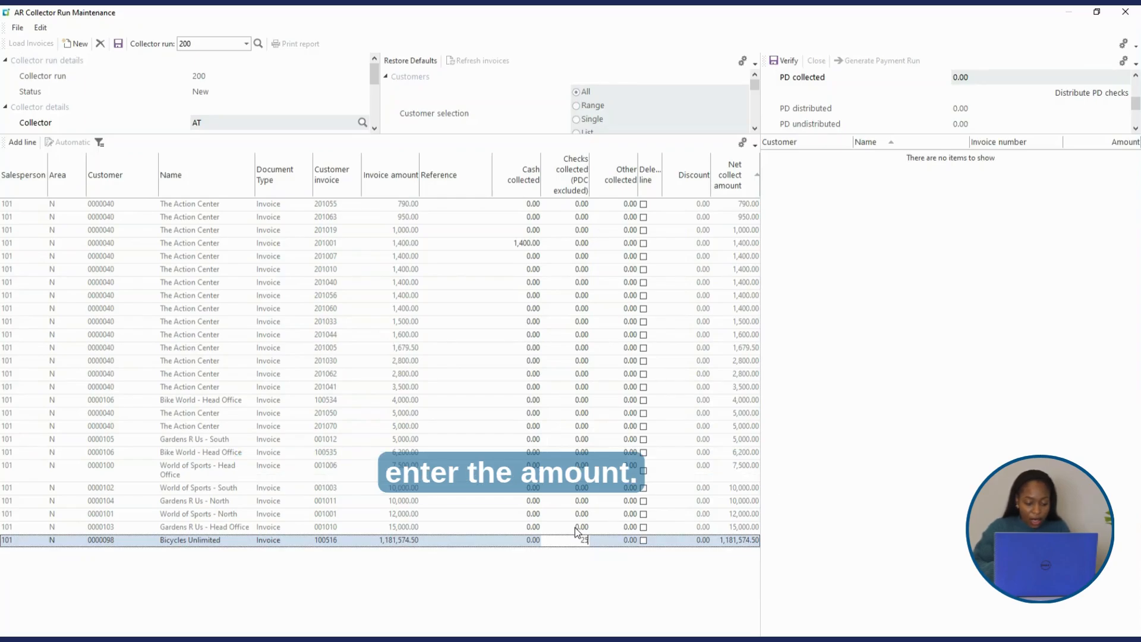
pyautogui.write('00')
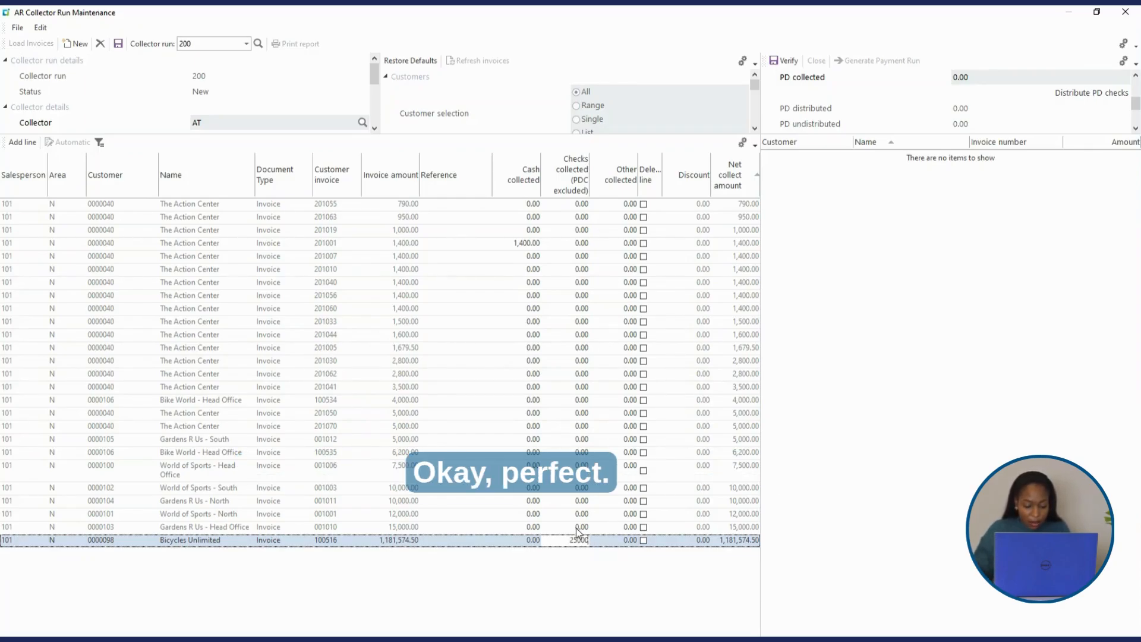
pyautogui.write('0')
pyautogui.press('Tab')
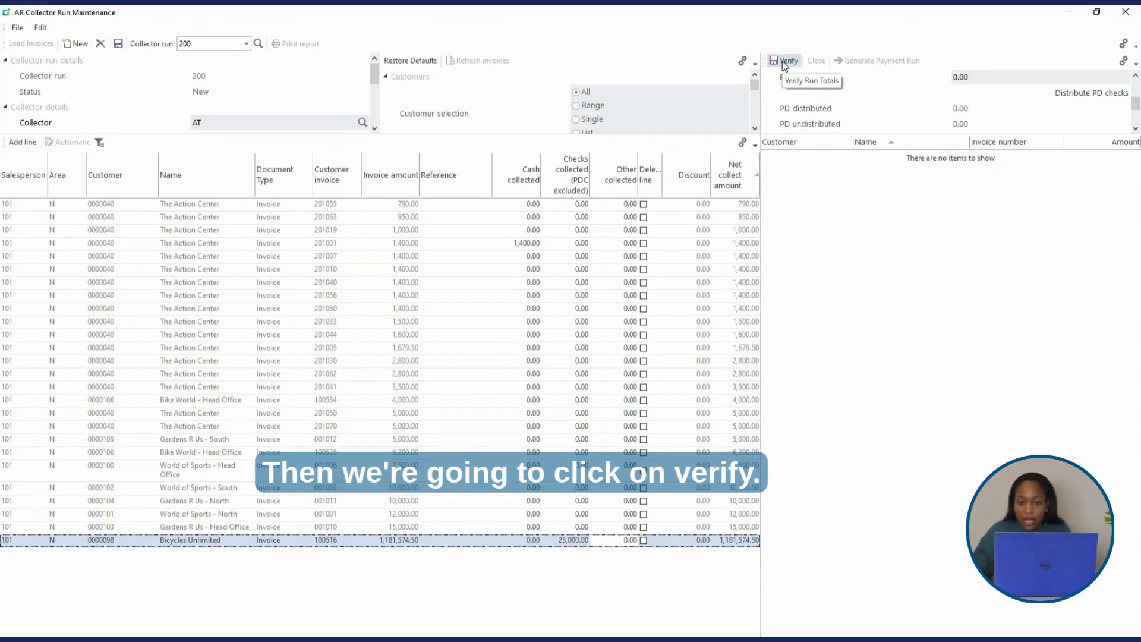
# - Verify the run totals with zero collections discarded, and close the collector run maintenance window
pyautogui.click(782, 62)
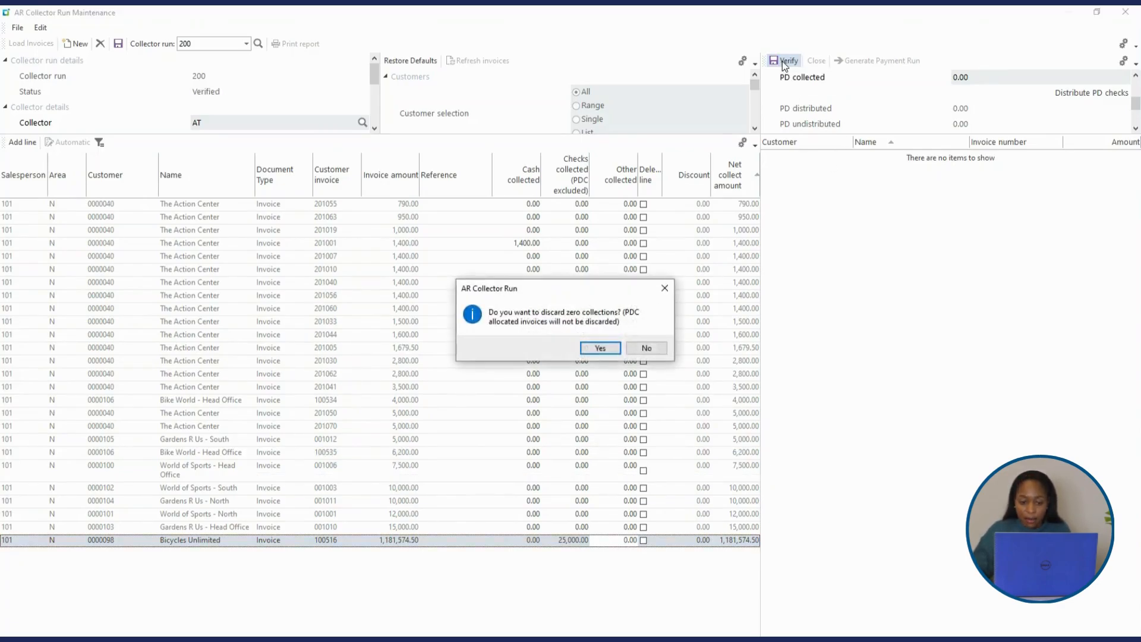
pyautogui.click(604, 350)
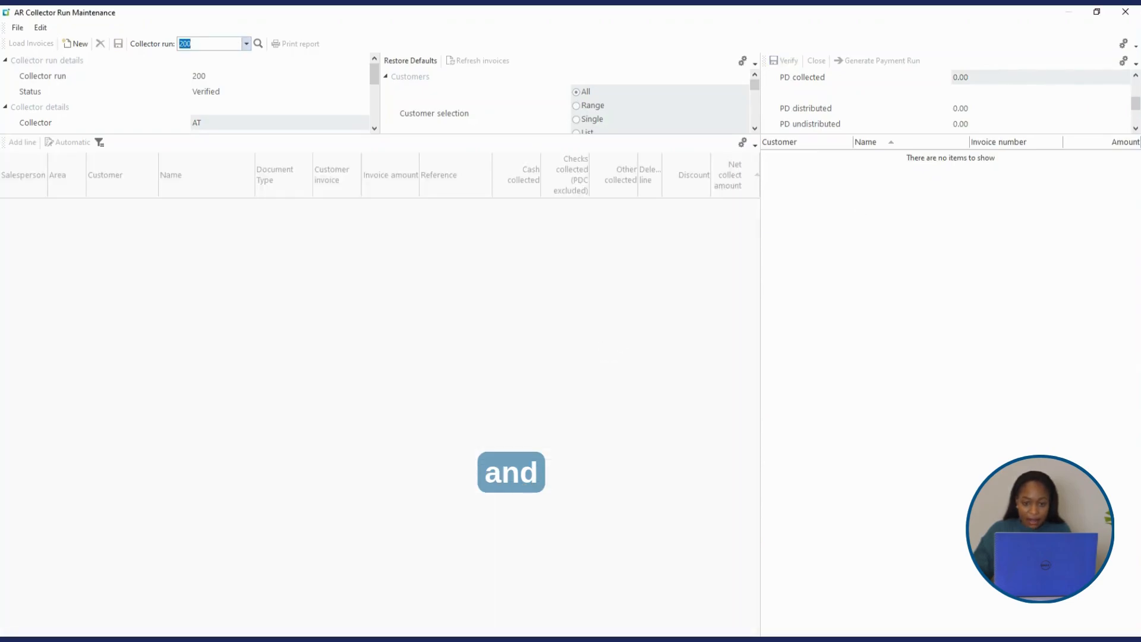
pyautogui.click(1126, 12)
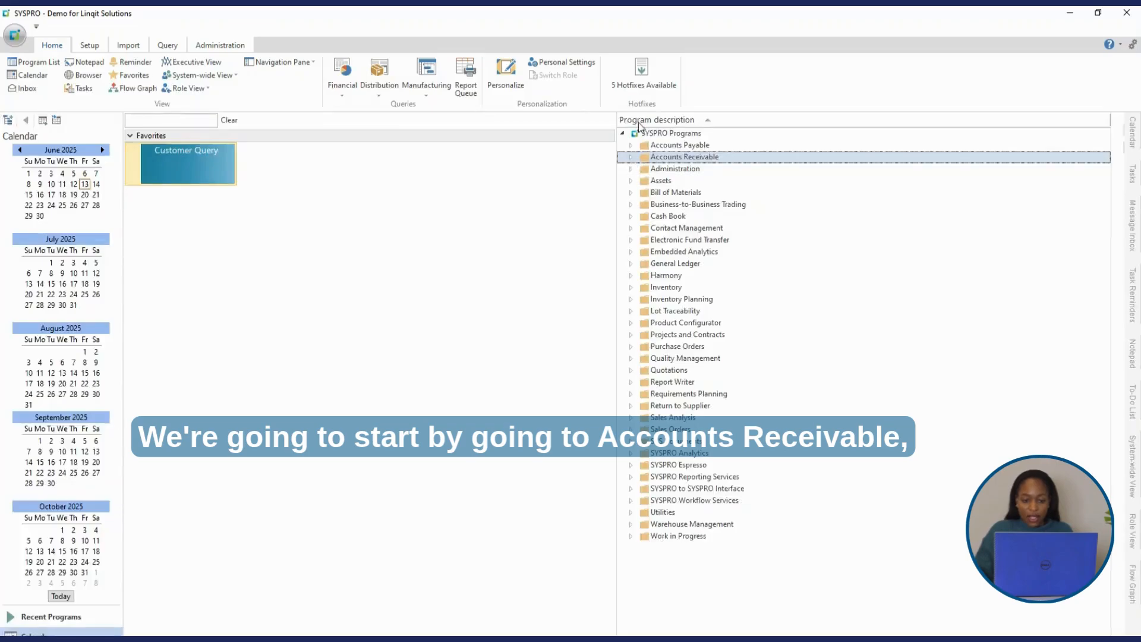
# - Open AR Collector Run Maintenance from the Accounts Receivable programs in a maximized window and load collector run 500
pyautogui.click(632, 159)
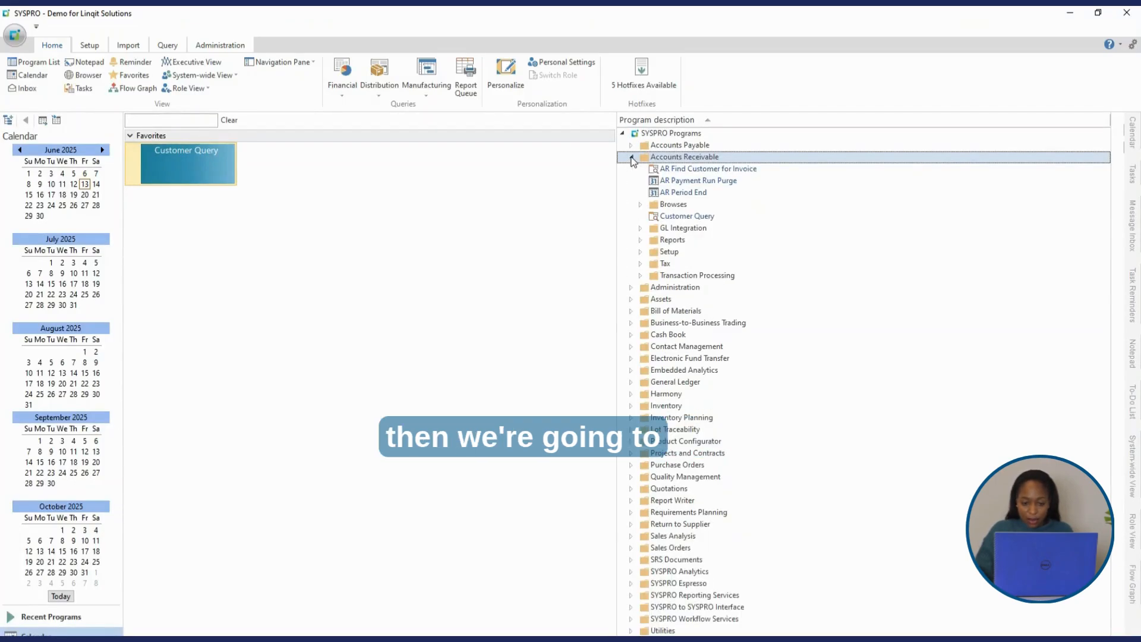
pyautogui.click(640, 274)
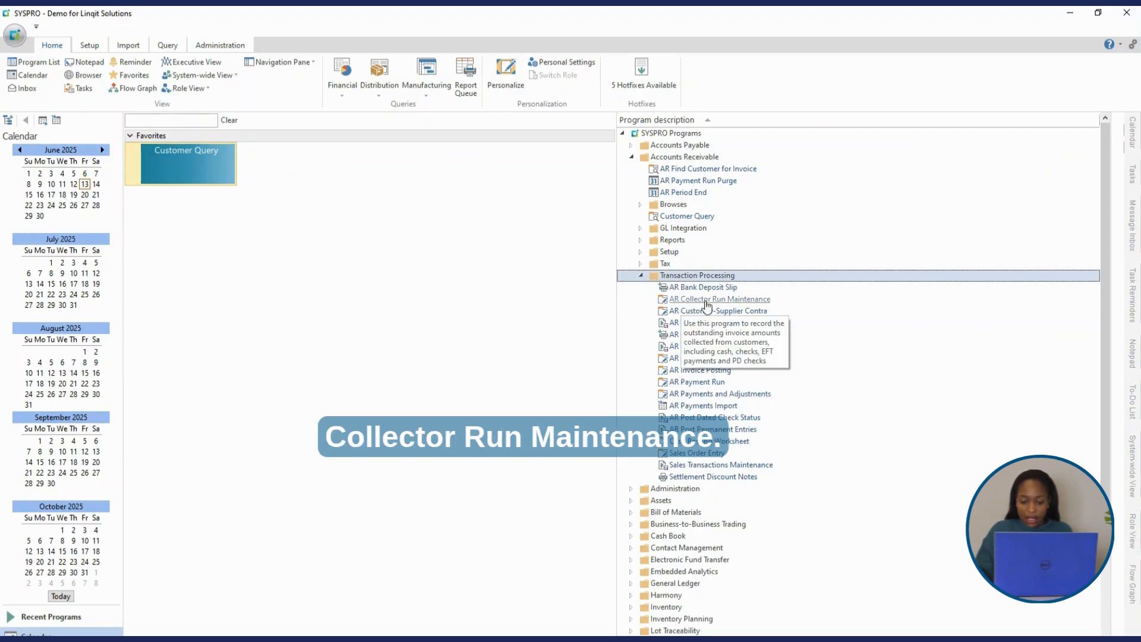
pyautogui.doubleClick(746, 303)
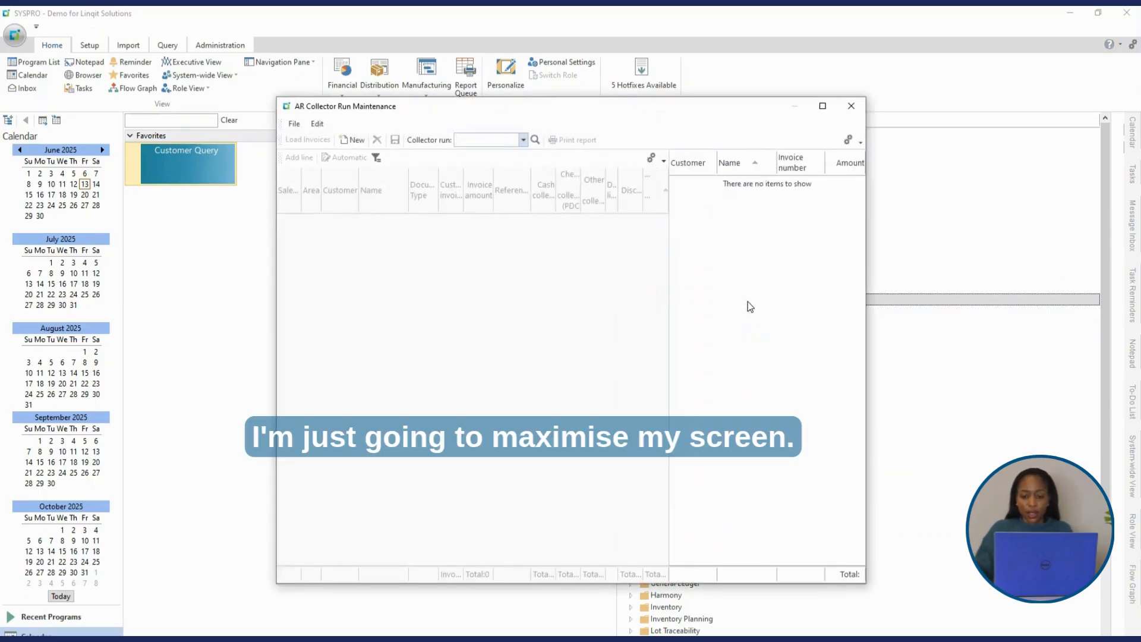
pyautogui.click(823, 107)
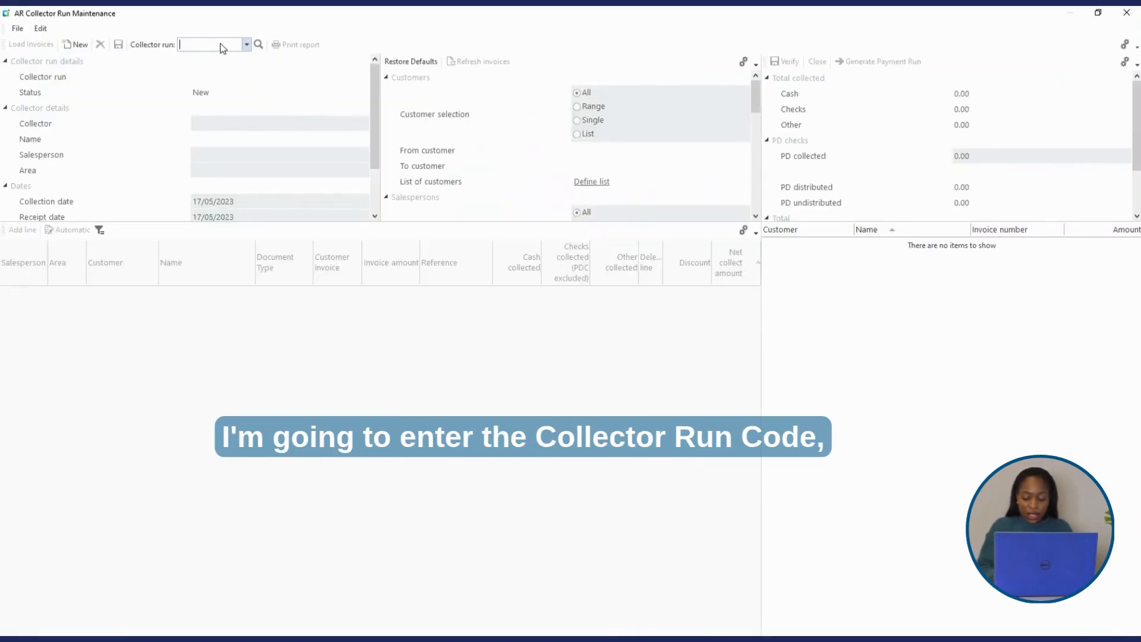
pyautogui.write('500')
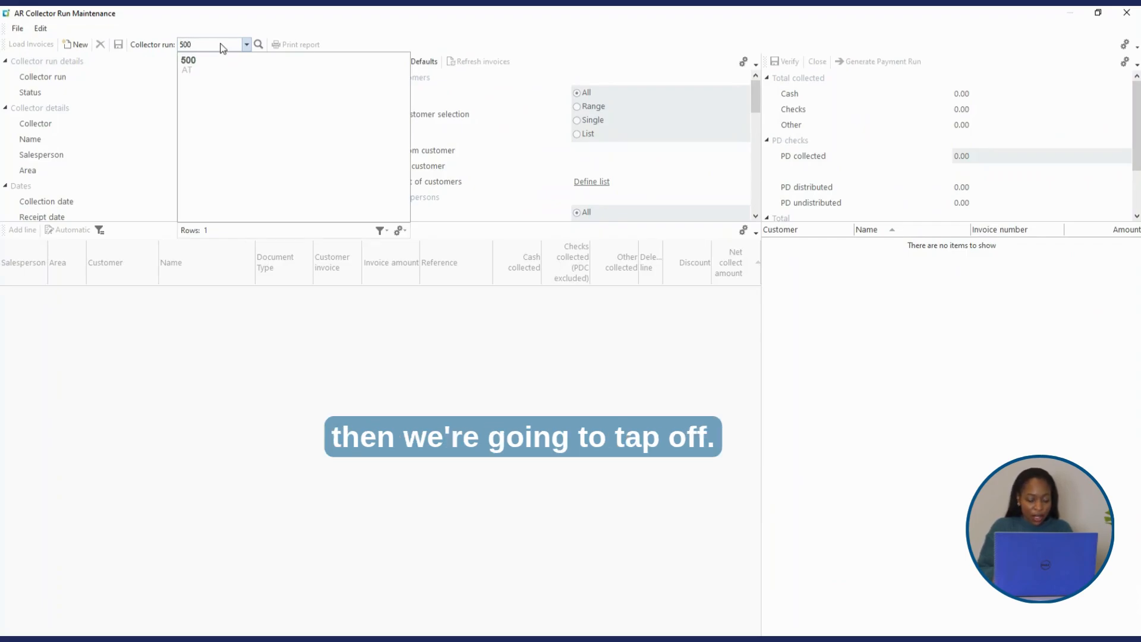
pyautogui.press('Tab')
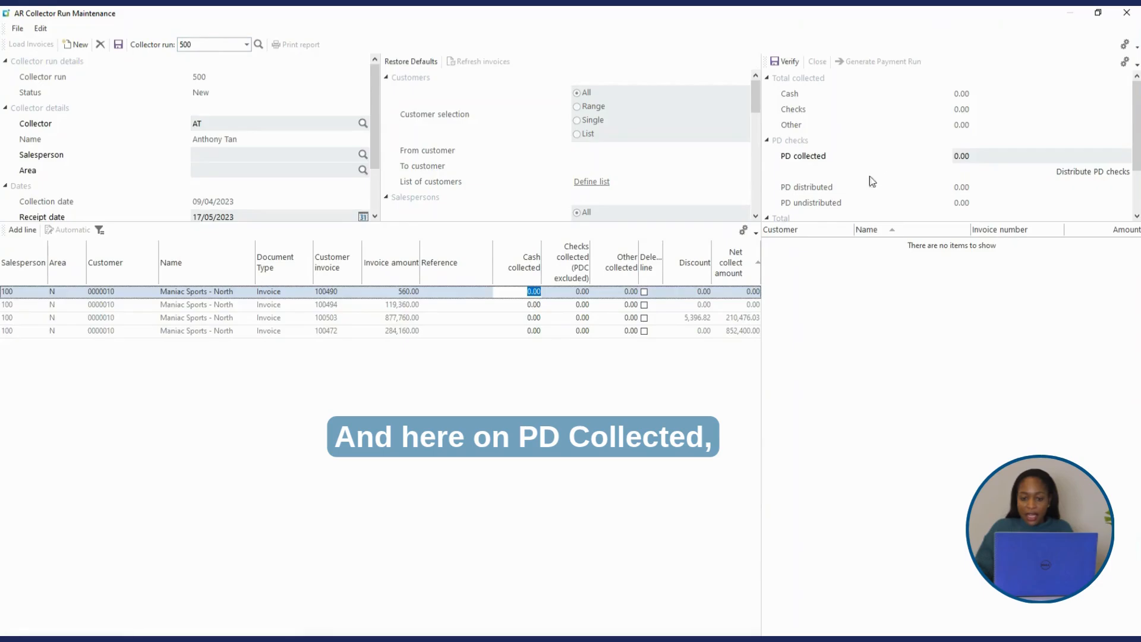
# - Set the PD collected amount of collector run 500 to 100000
pyautogui.click(972, 155)
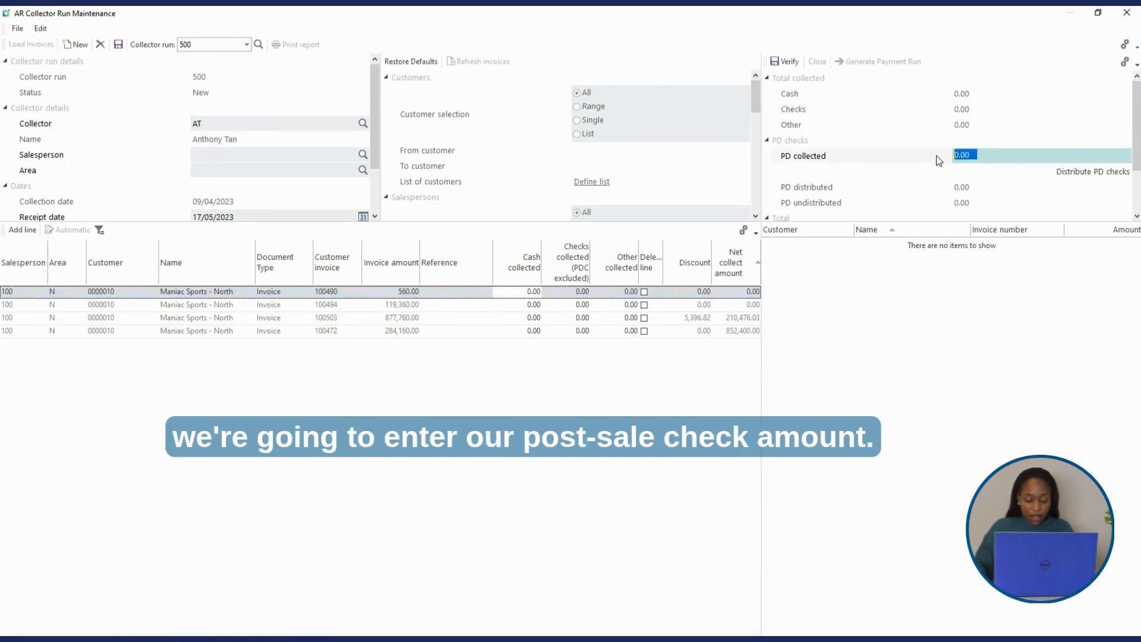
pyautogui.write('1')
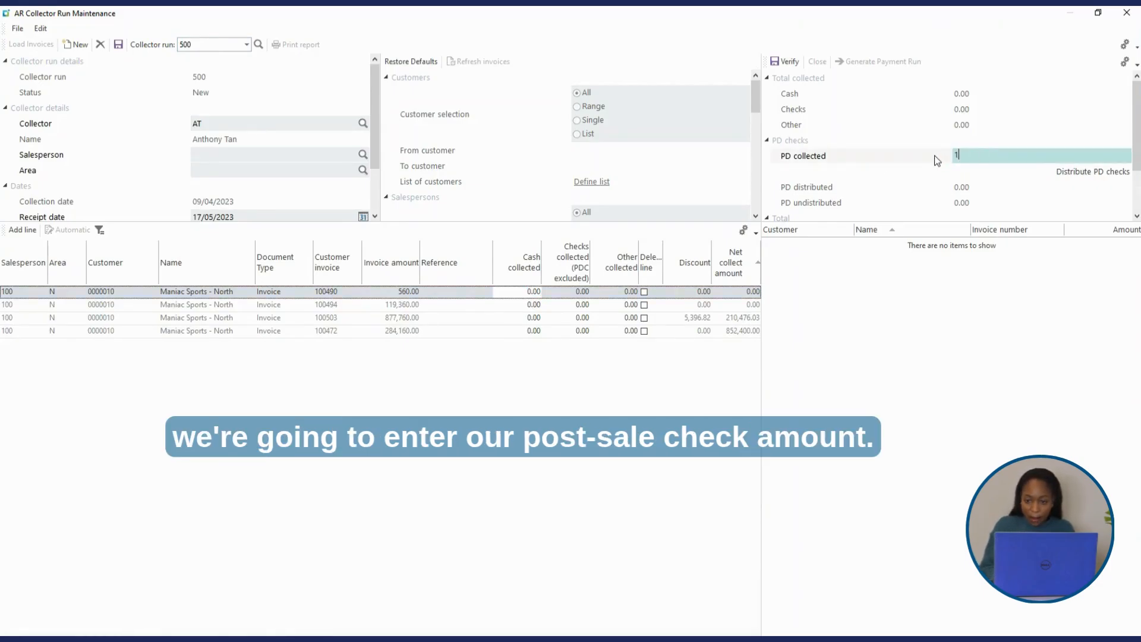
pyautogui.write('00000')
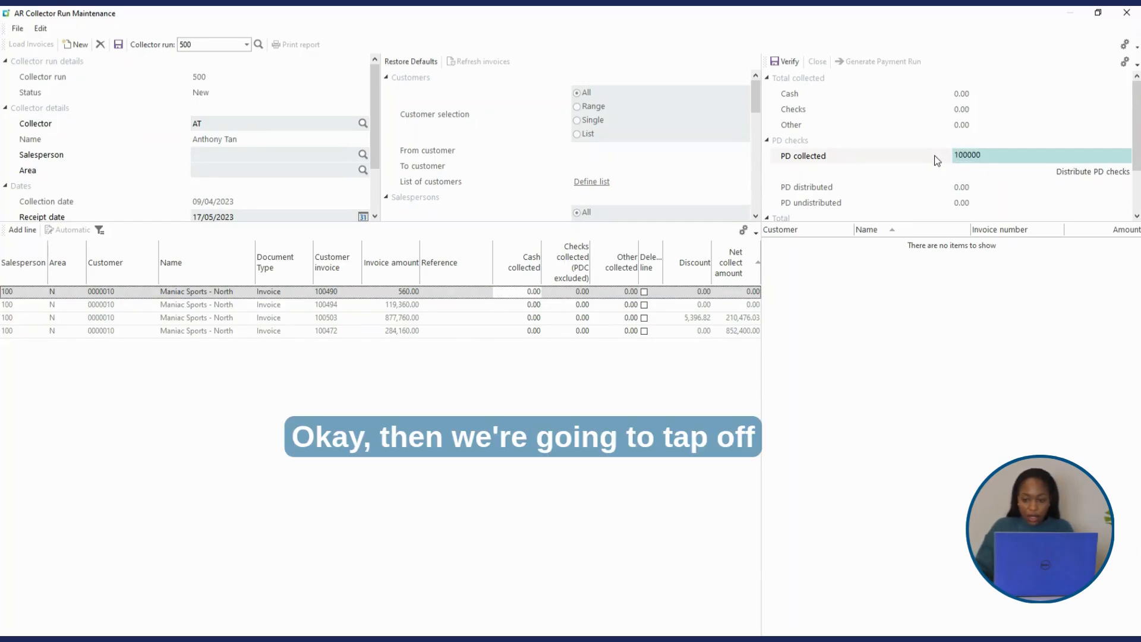
pyautogui.press('Tab')
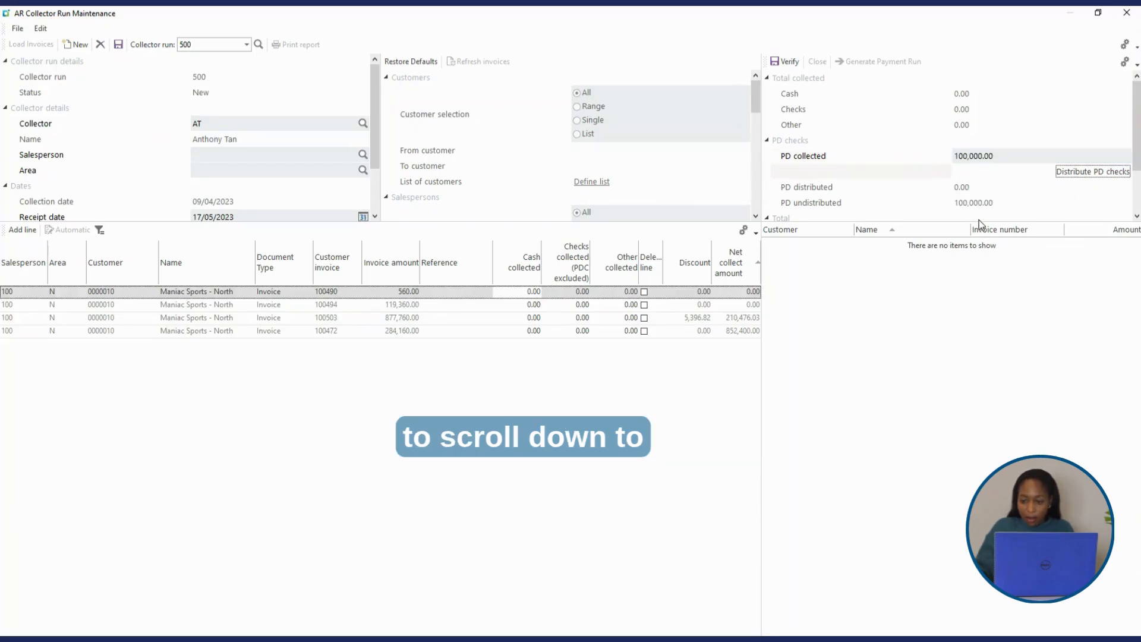
# - Set the total collected amount of collector run 500 to 114360
pyautogui.scroll(-2, 1134, 138)
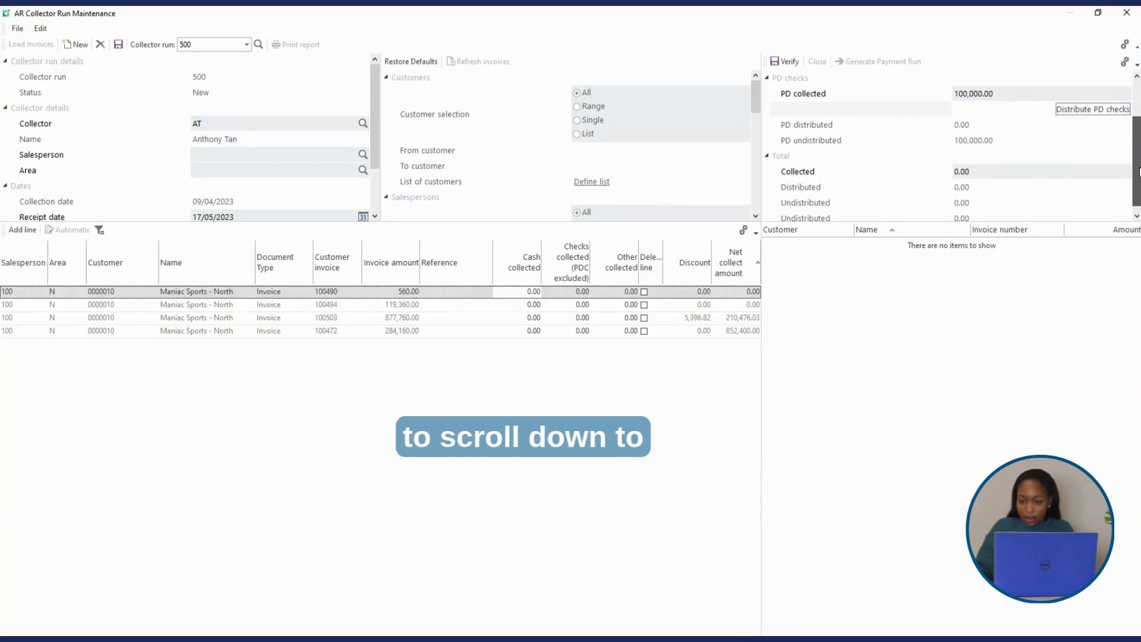
pyautogui.click(975, 171)
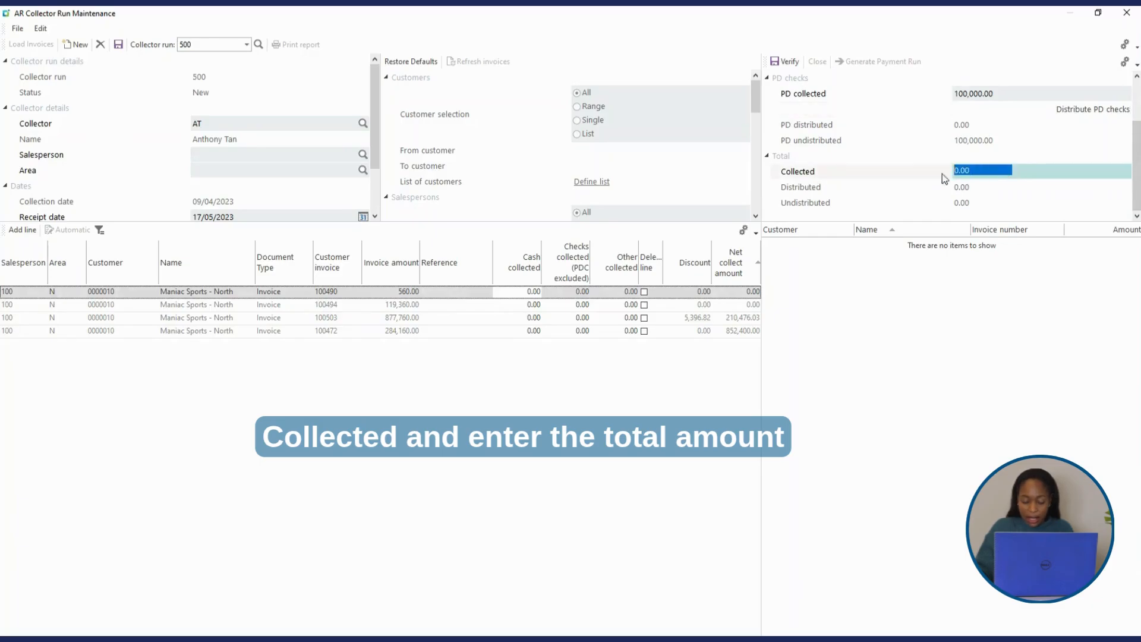
pyautogui.write('1')
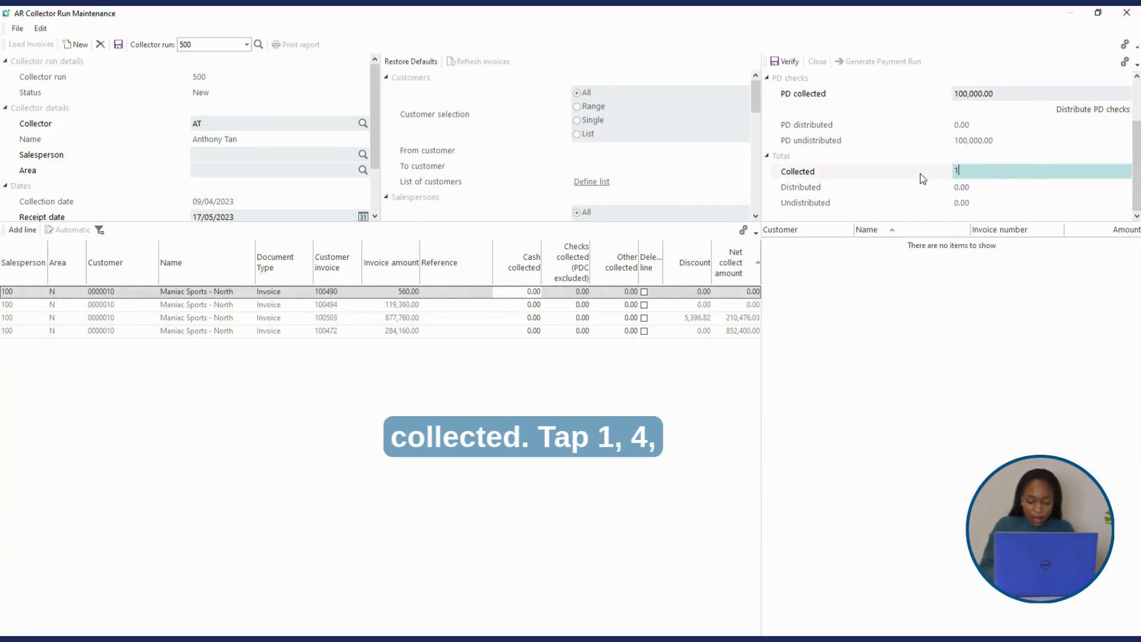
pyautogui.write('1')
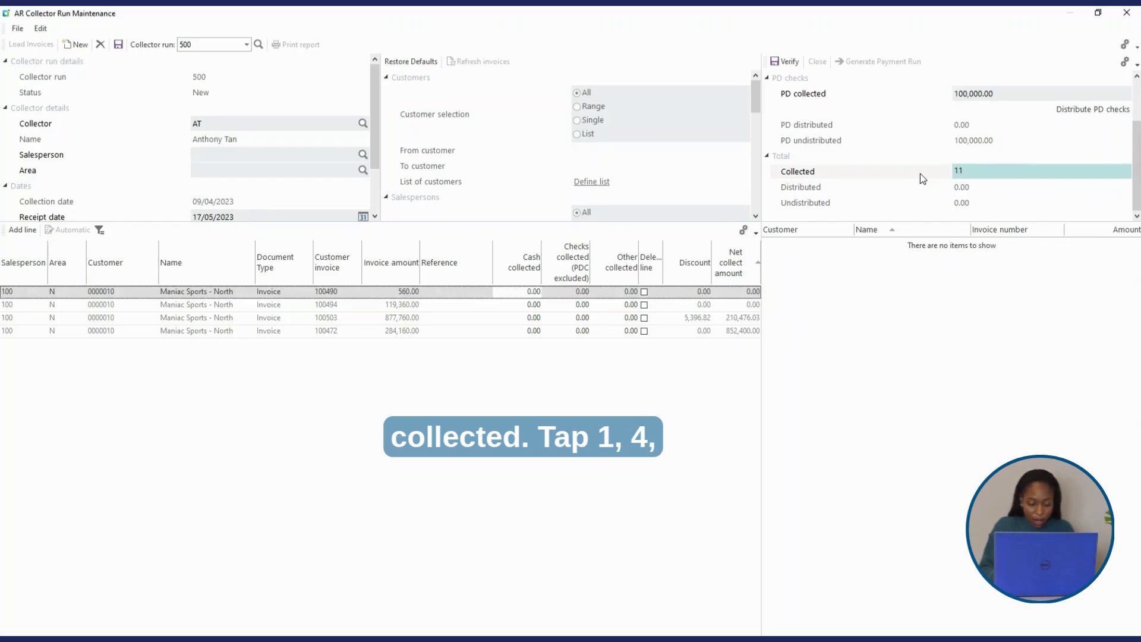
pyautogui.write('4')
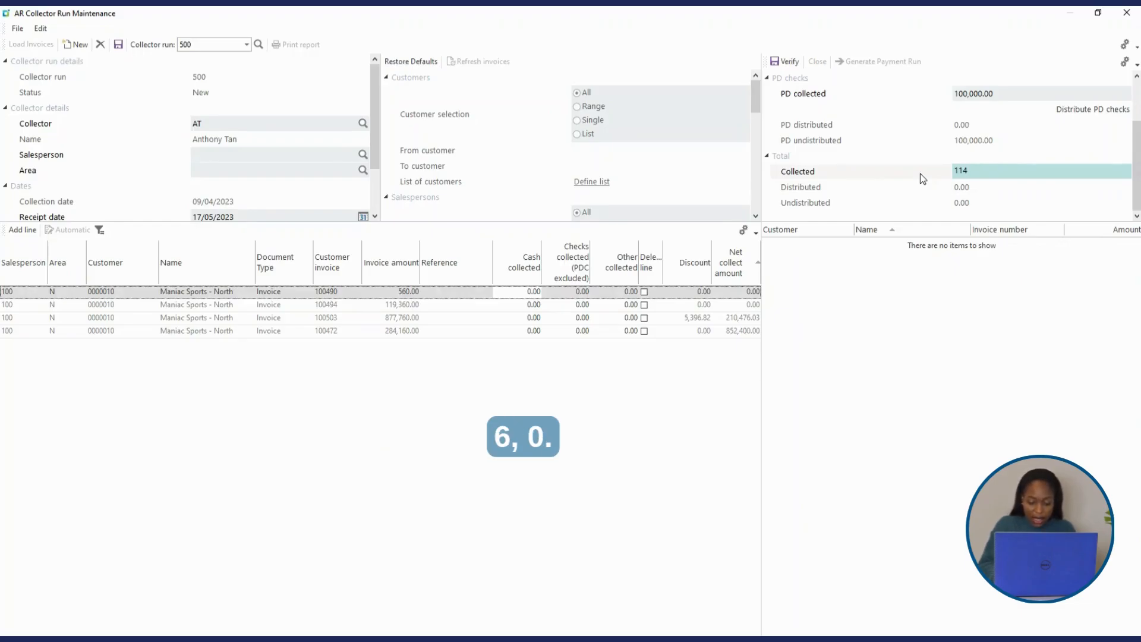
pyautogui.write('360')
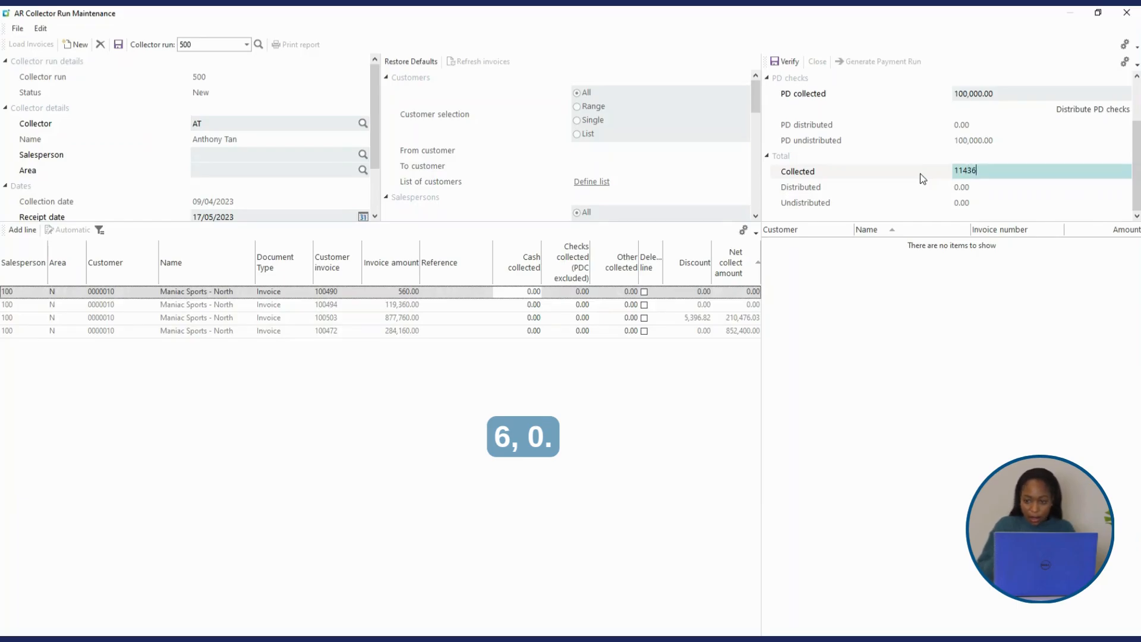
# - Start distributing PD checks for collector run 500 in a maximized window and load the customer Maniac Sports - North by its code
pyautogui.click(1091, 112)
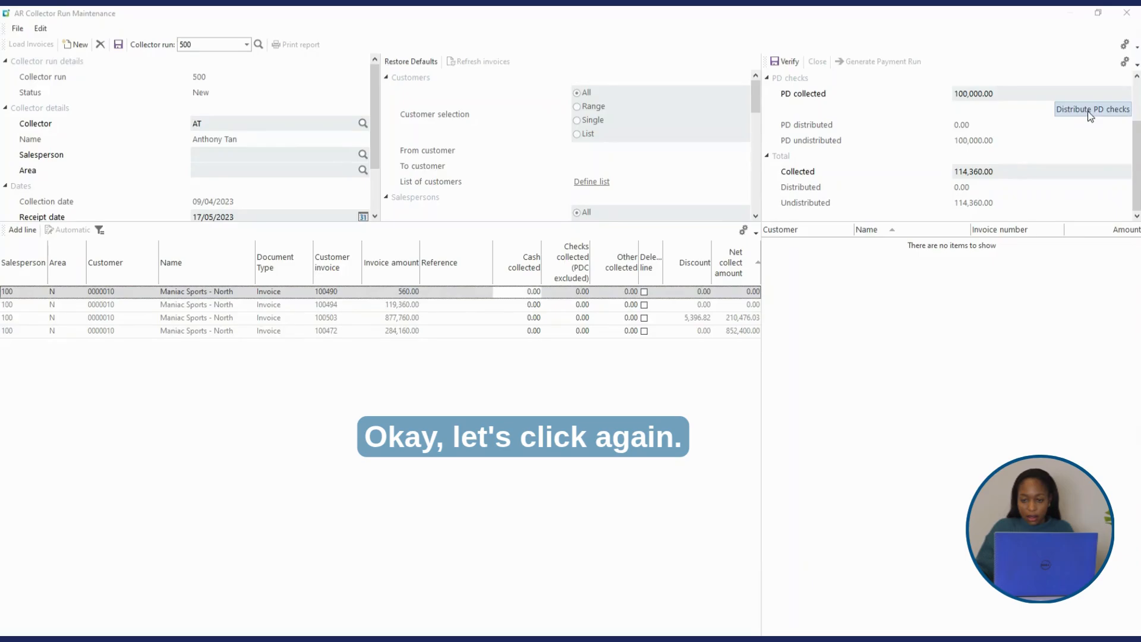
pyautogui.click(1091, 110)
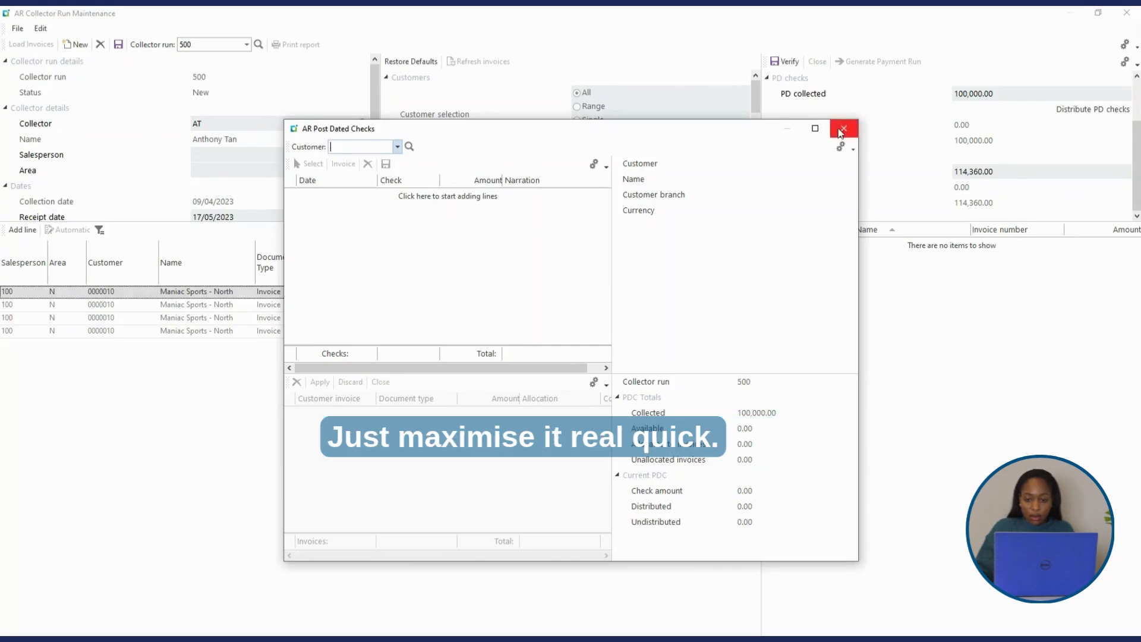
pyautogui.click(815, 128)
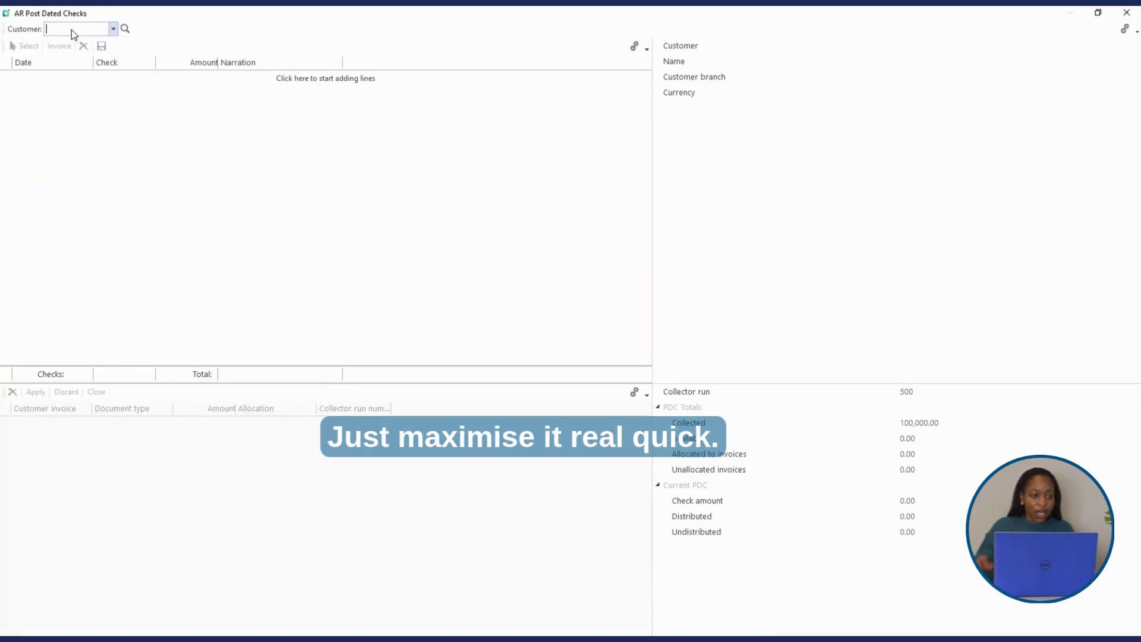
pyautogui.write('0000010')
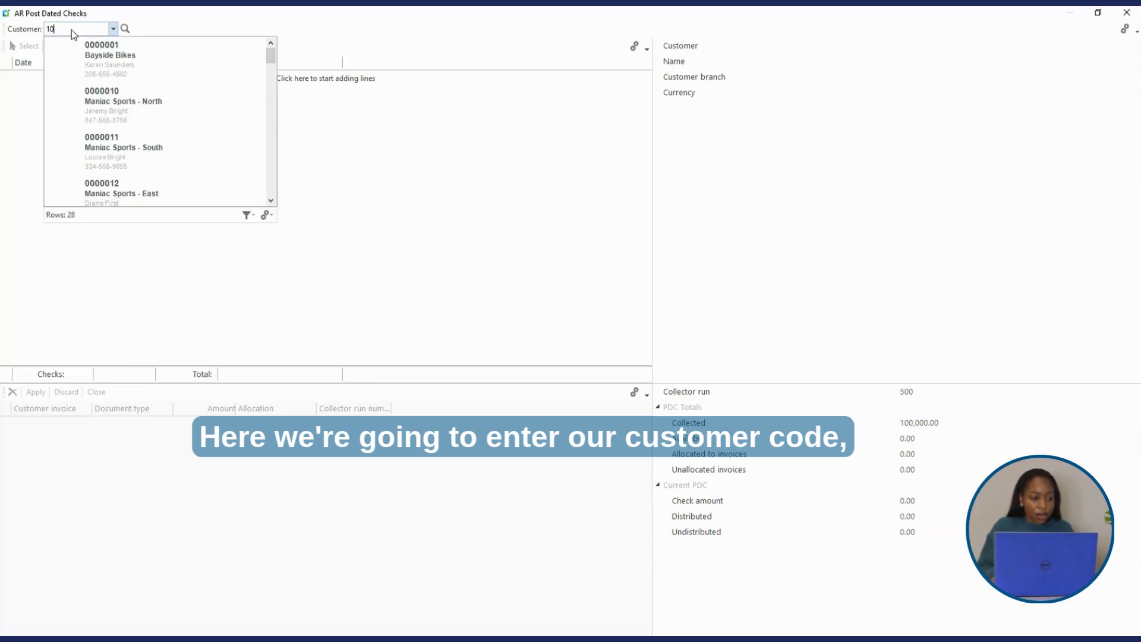
pyautogui.press('Tab')
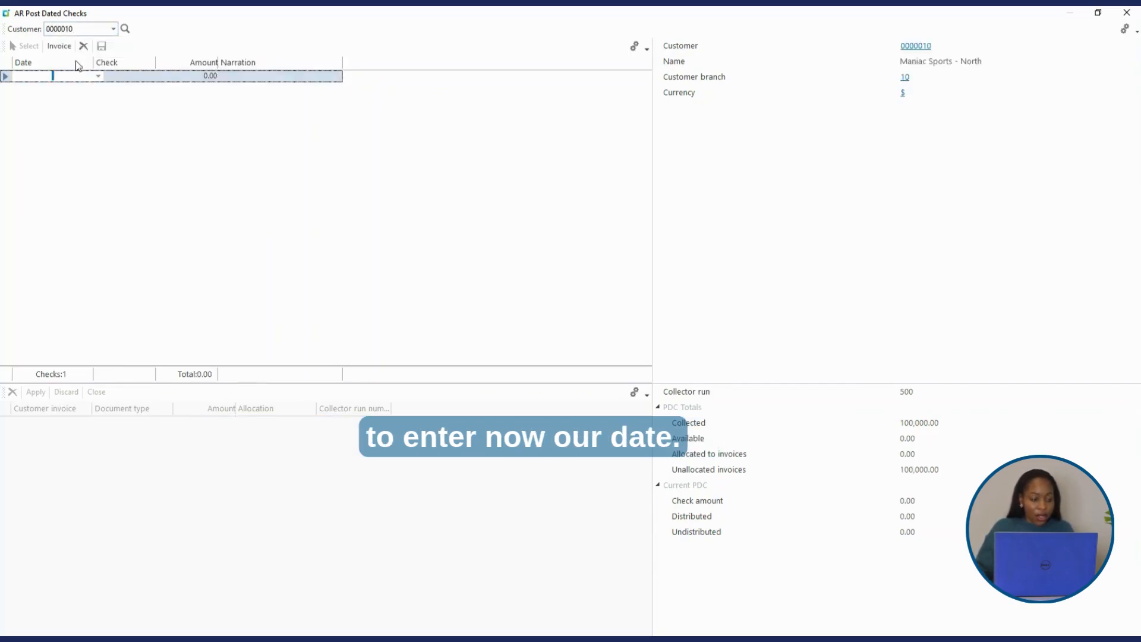
# - Add a post-dated check line dated 30/06/2023 with check number 9963 and an amount of 100000
pyautogui.click(98, 76)
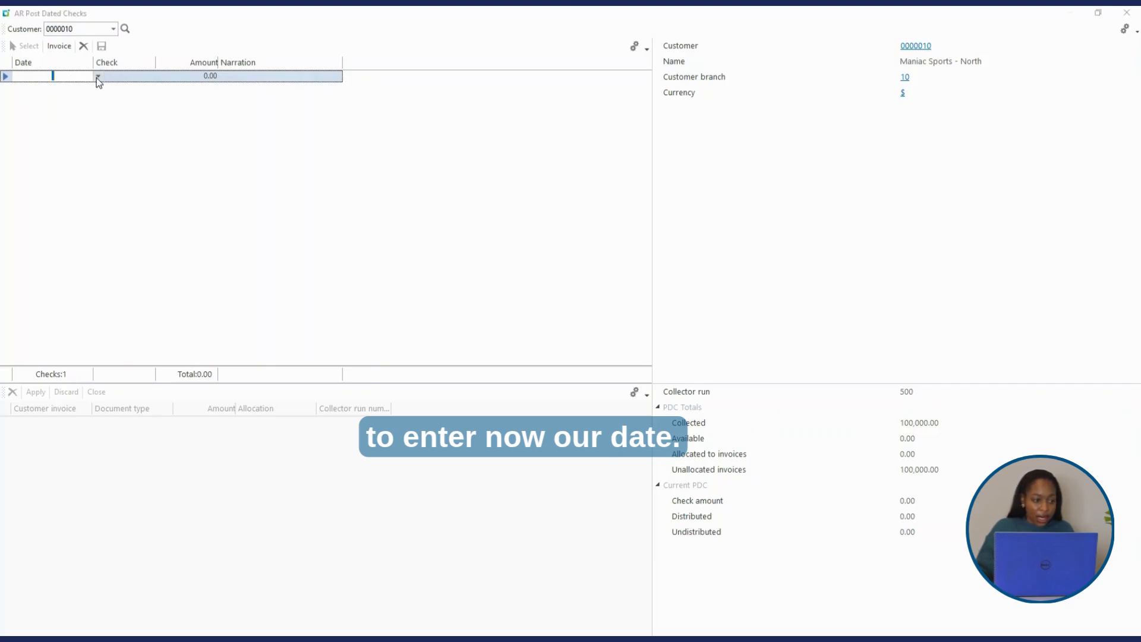
pyautogui.click(106, 94)
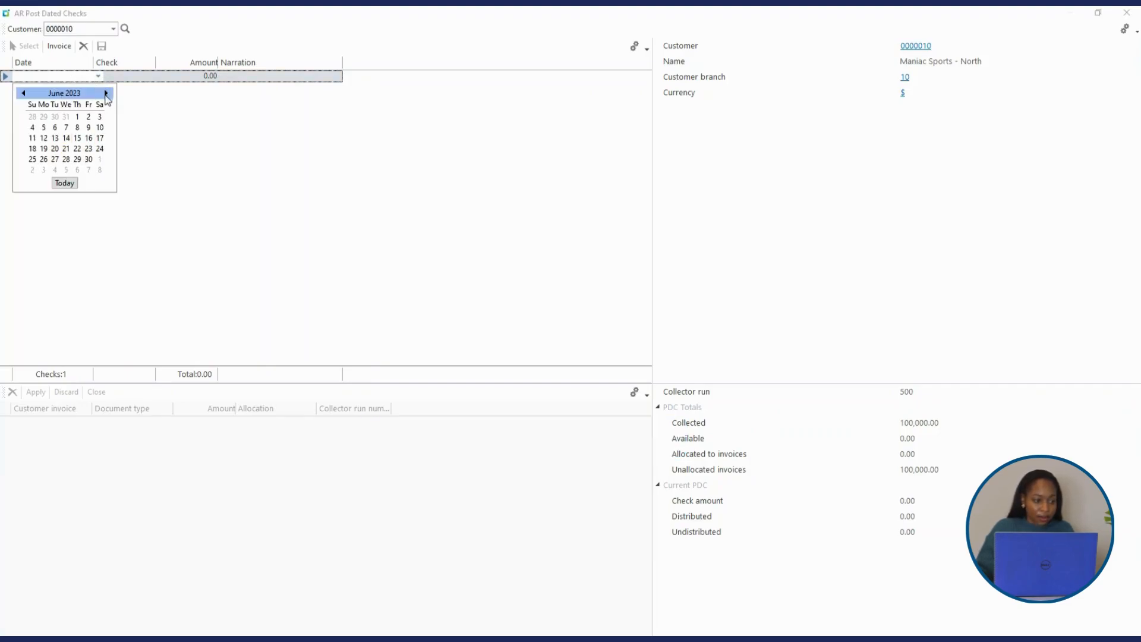
pyautogui.click(89, 160)
pyautogui.press('Tab')
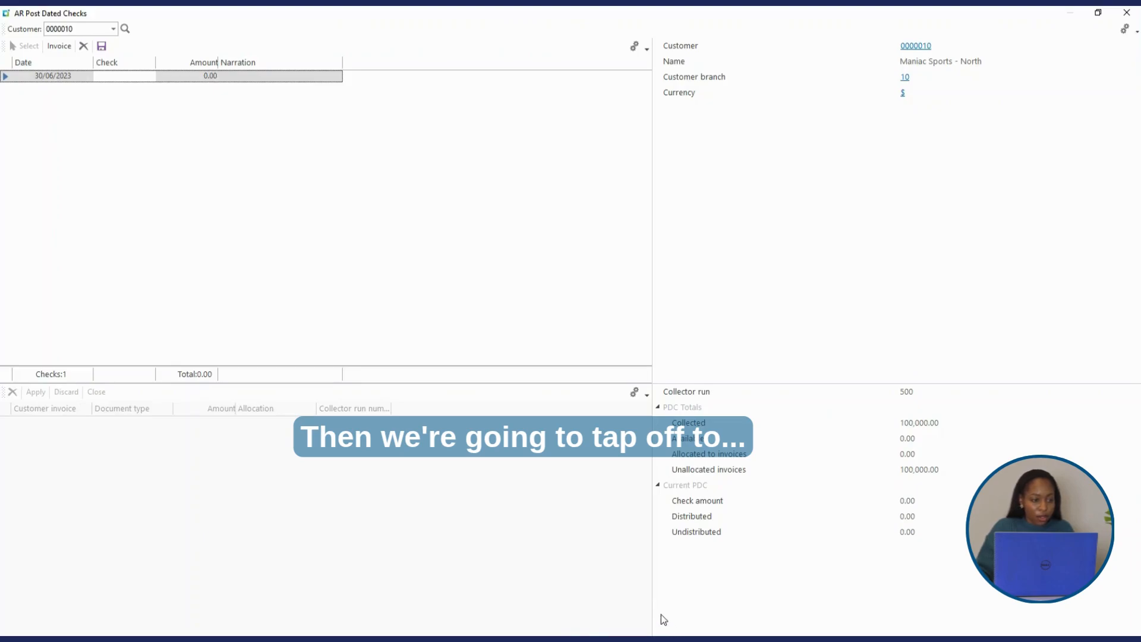
pyautogui.click(120, 77)
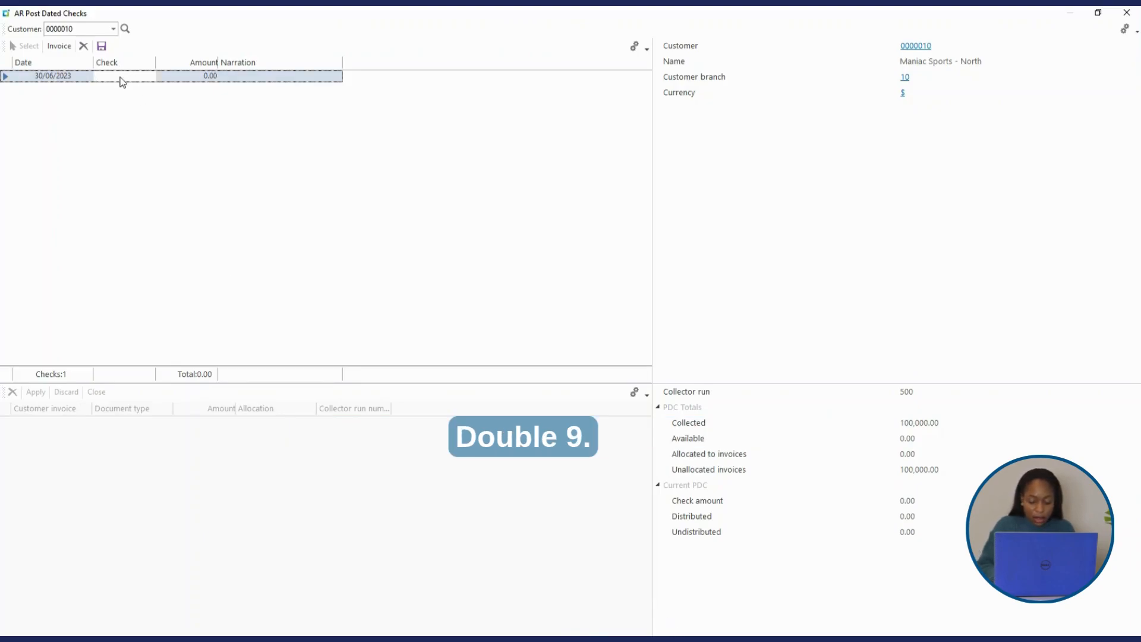
pyautogui.write('99')
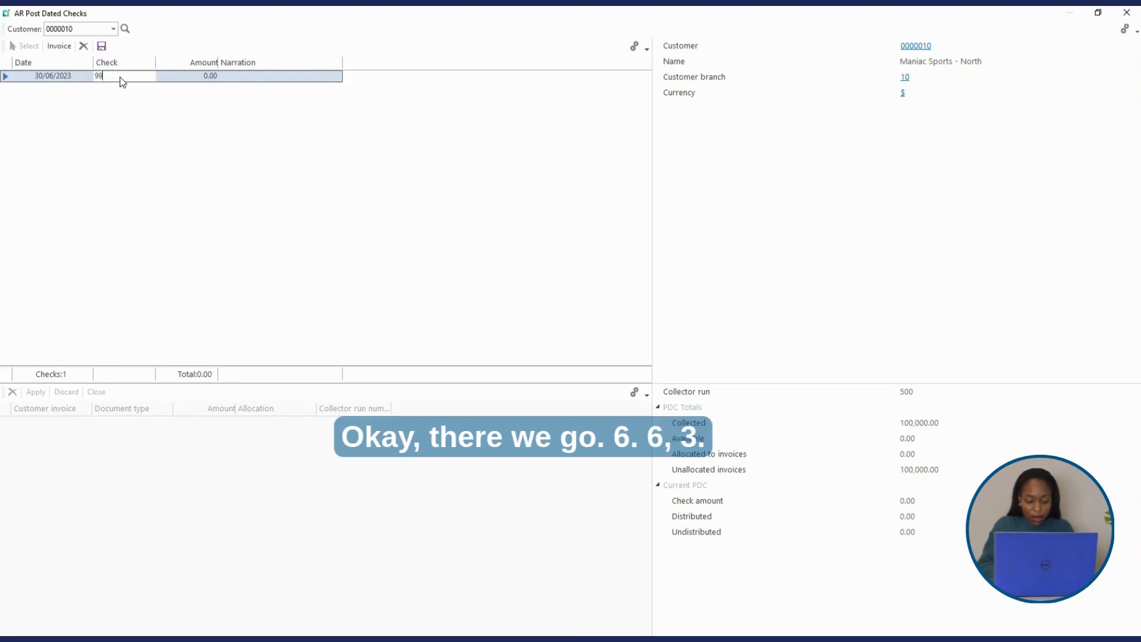
pyautogui.write('63')
pyautogui.press('Tab')
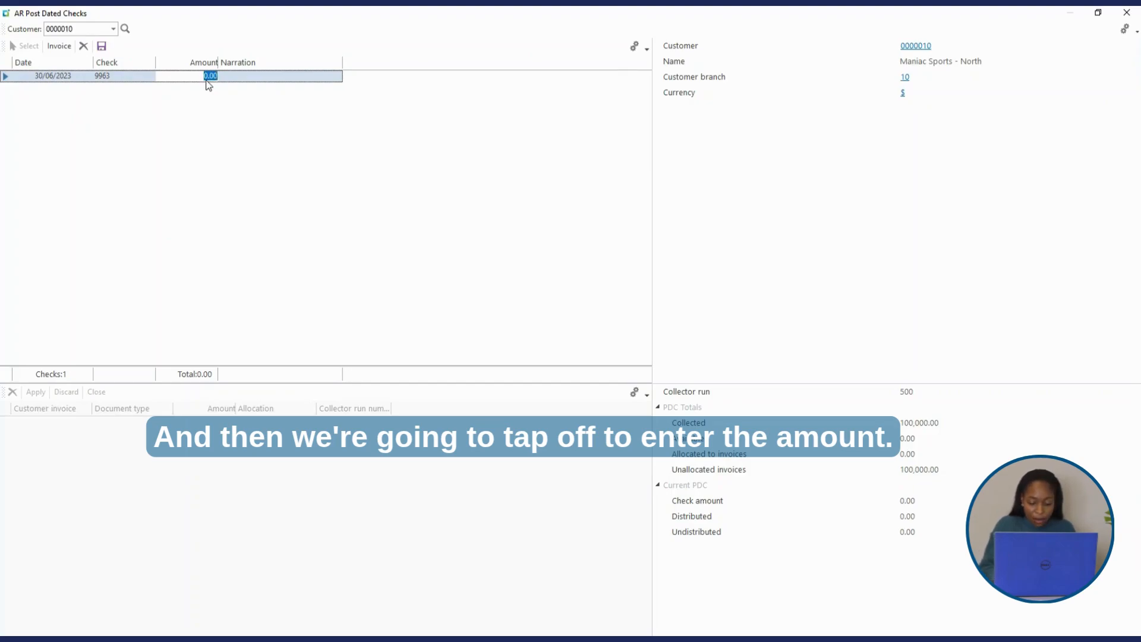
pyautogui.write('100')
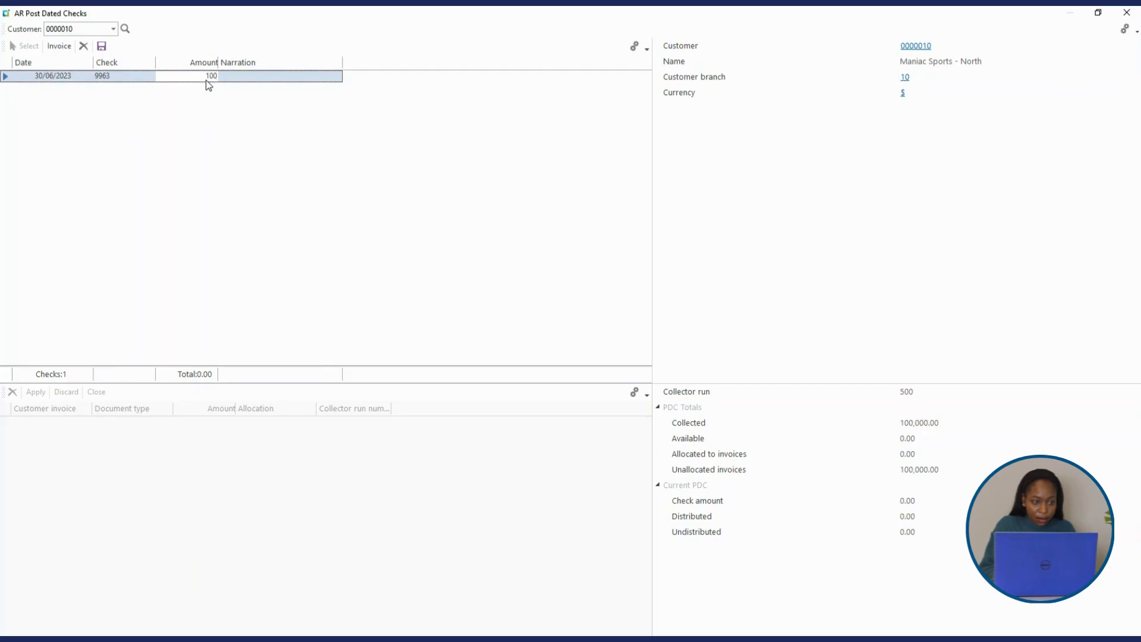
pyautogui.write('000')
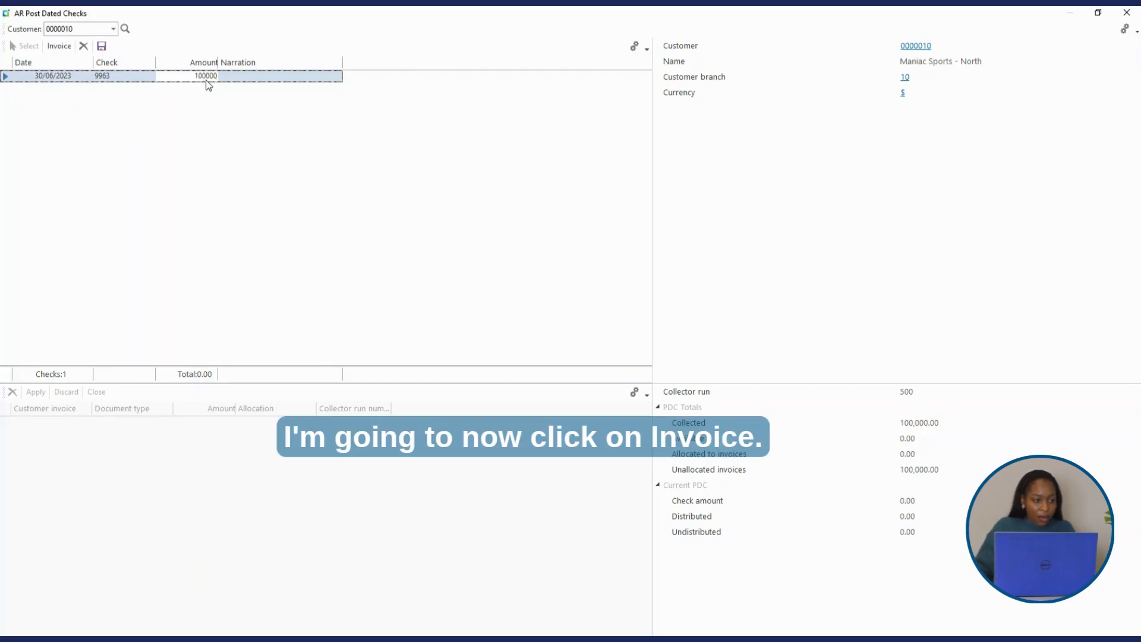
# - Allocate 100000 of the check to customer invoice 100494, and save and close the post-dated checks
pyautogui.click(59, 45)
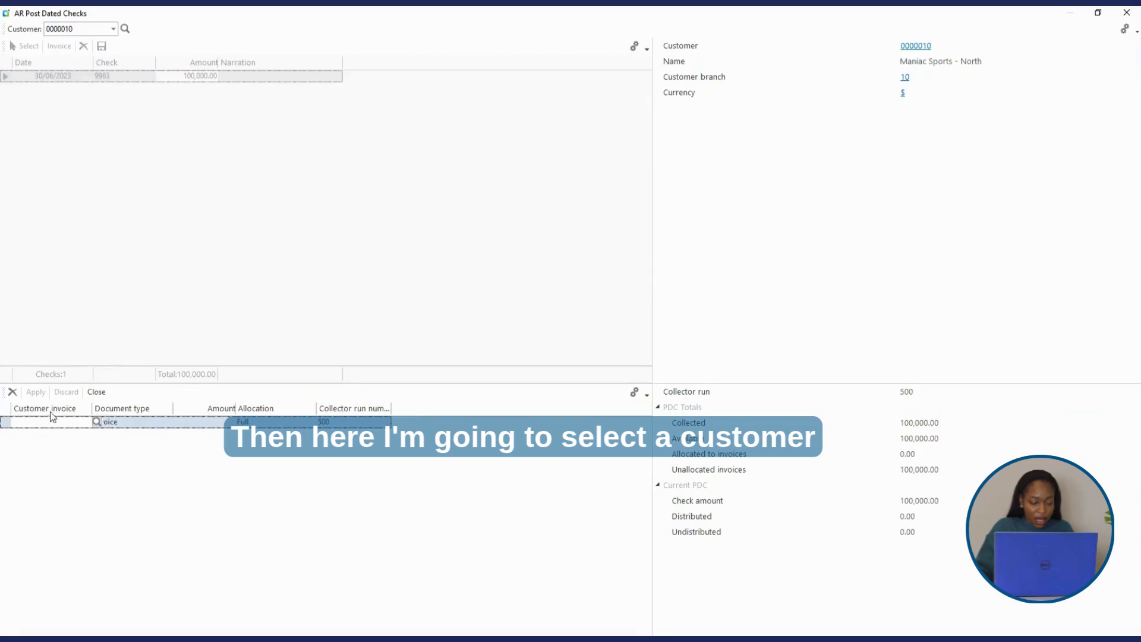
pyautogui.click(97, 421)
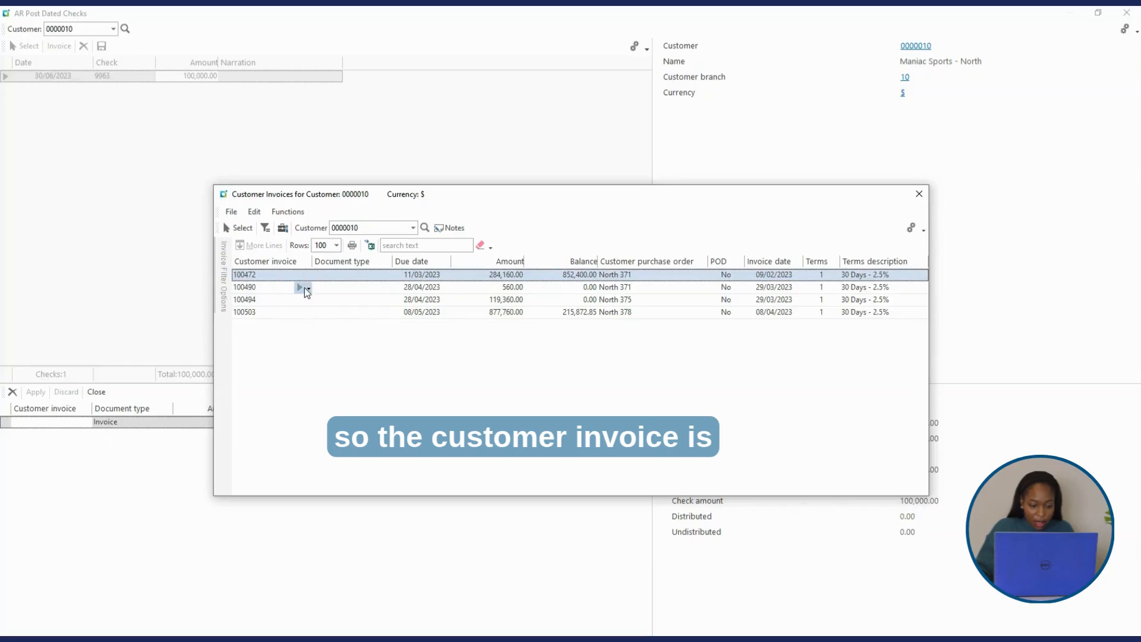
pyautogui.click(249, 300)
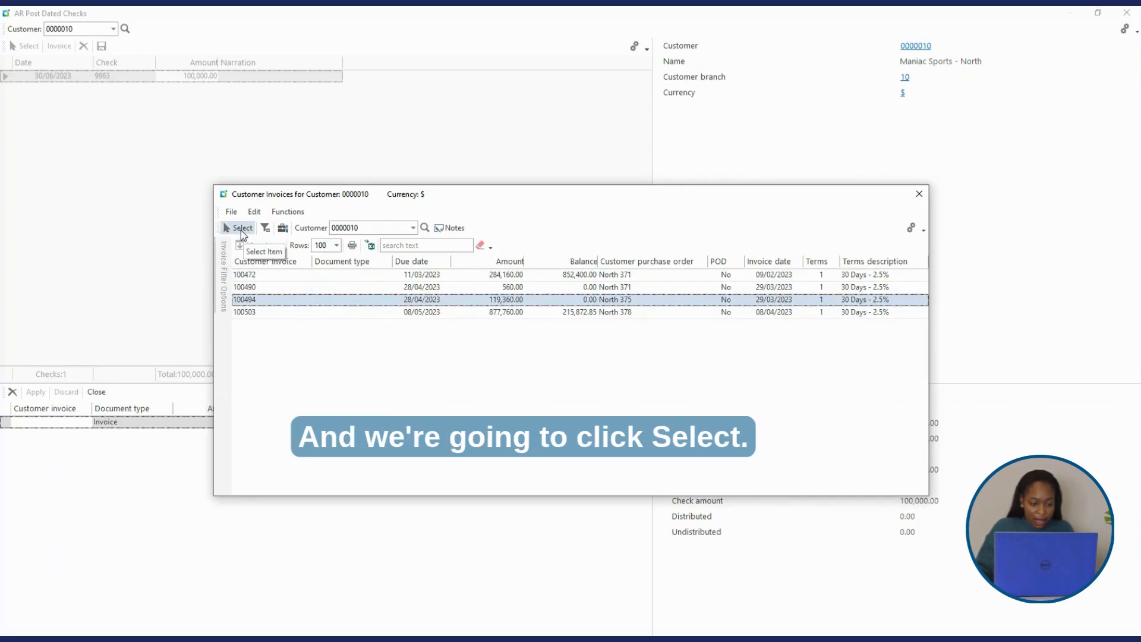
pyautogui.click(243, 228)
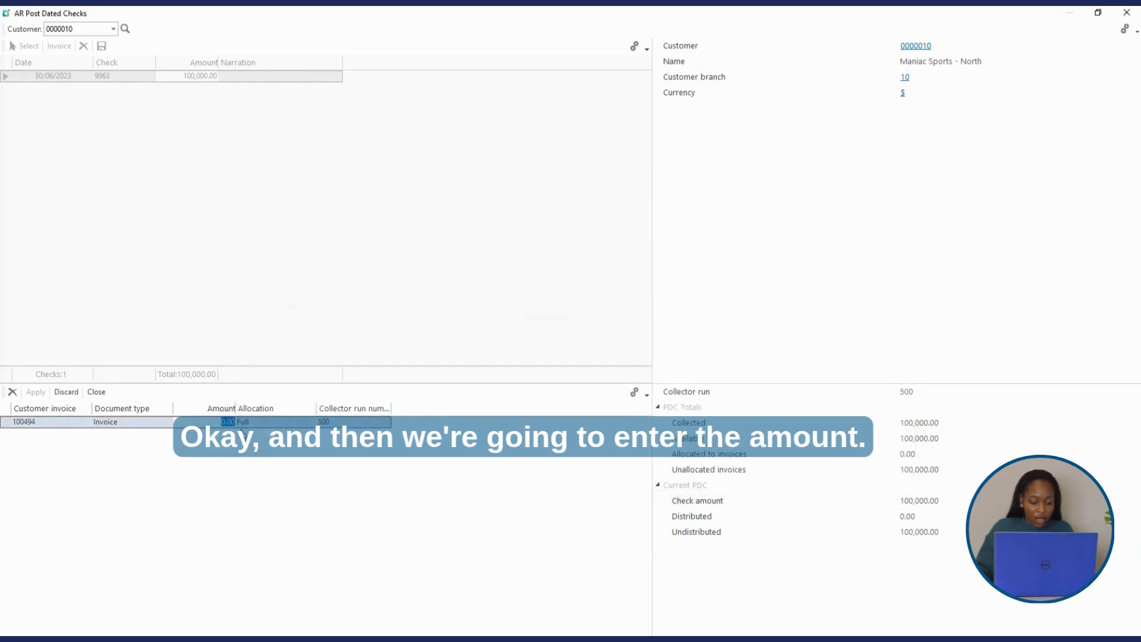
pyautogui.write('100')
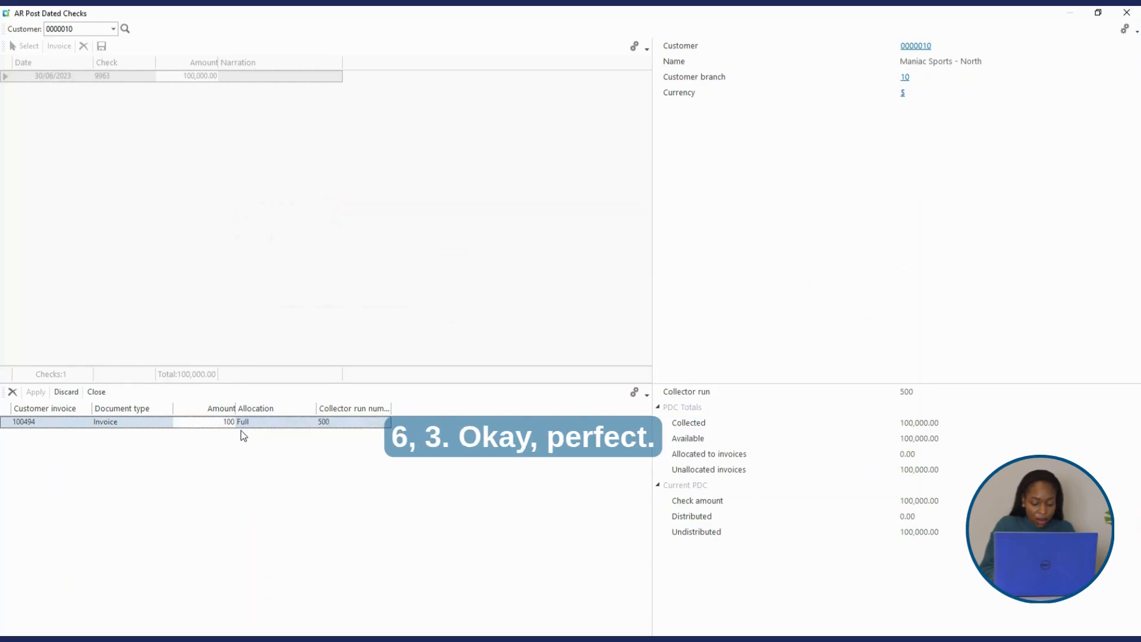
pyautogui.write('000')
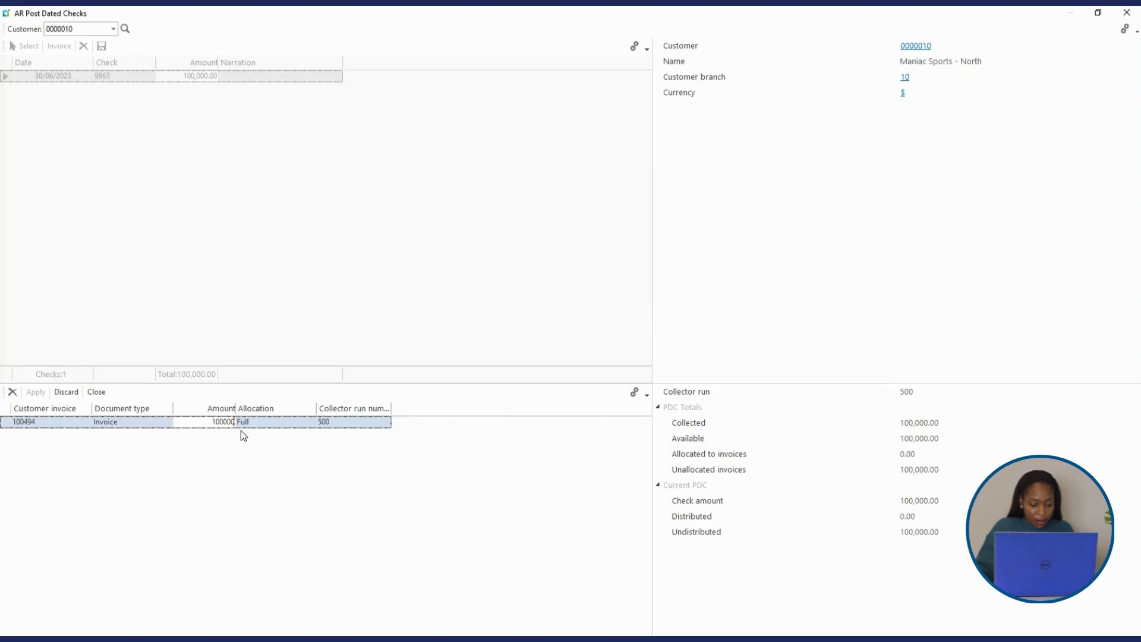
pyautogui.press('Tab')
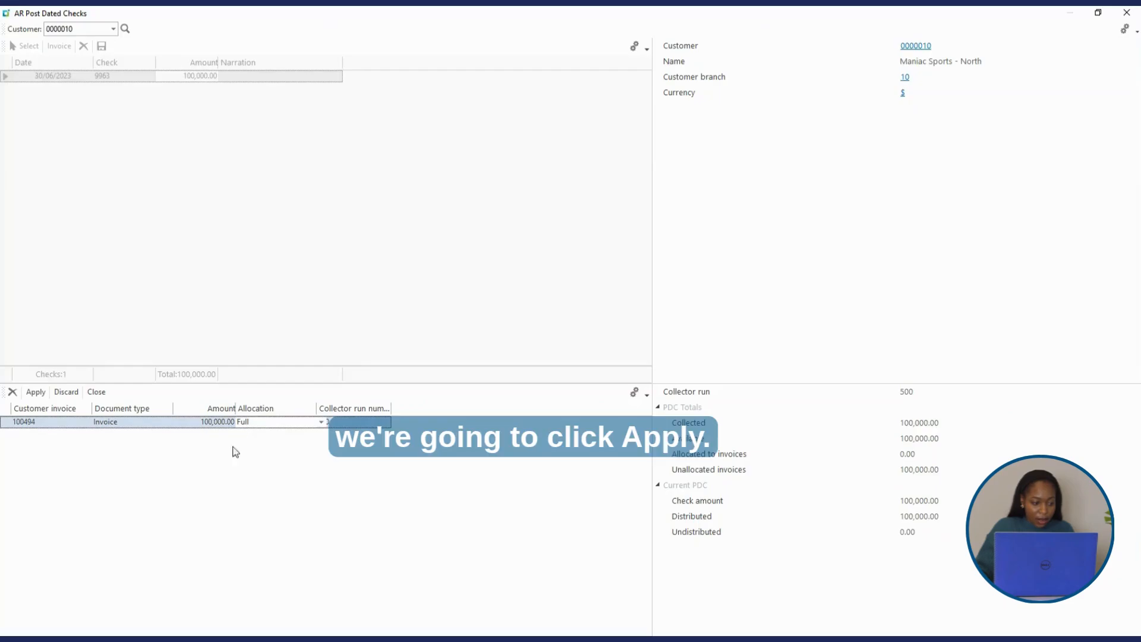
pyautogui.click(42, 396)
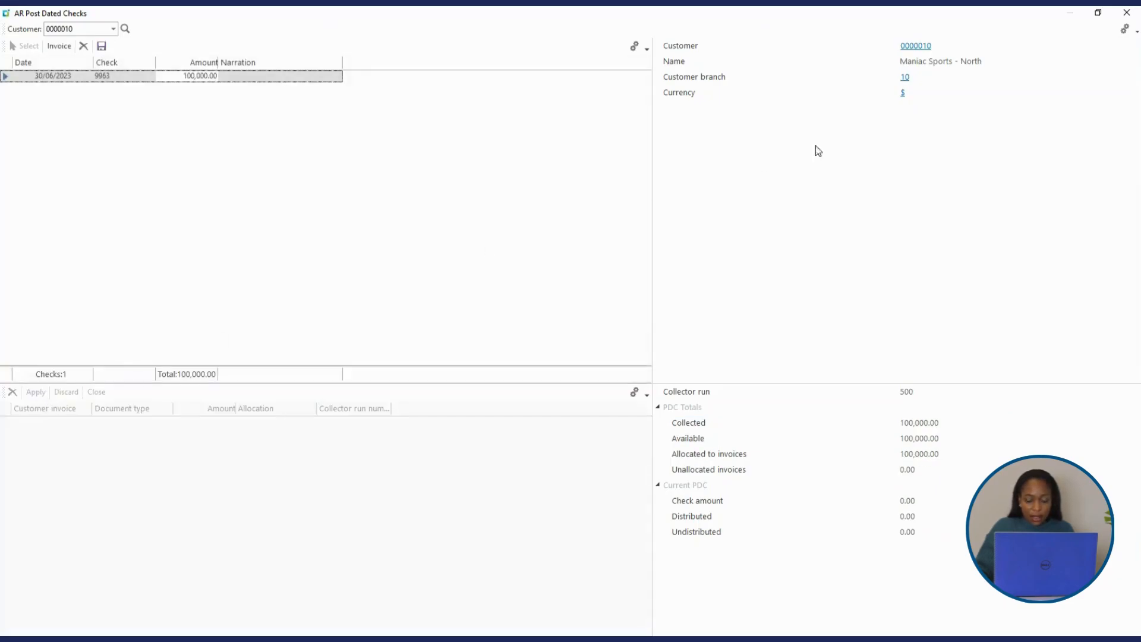
pyautogui.click(101, 46)
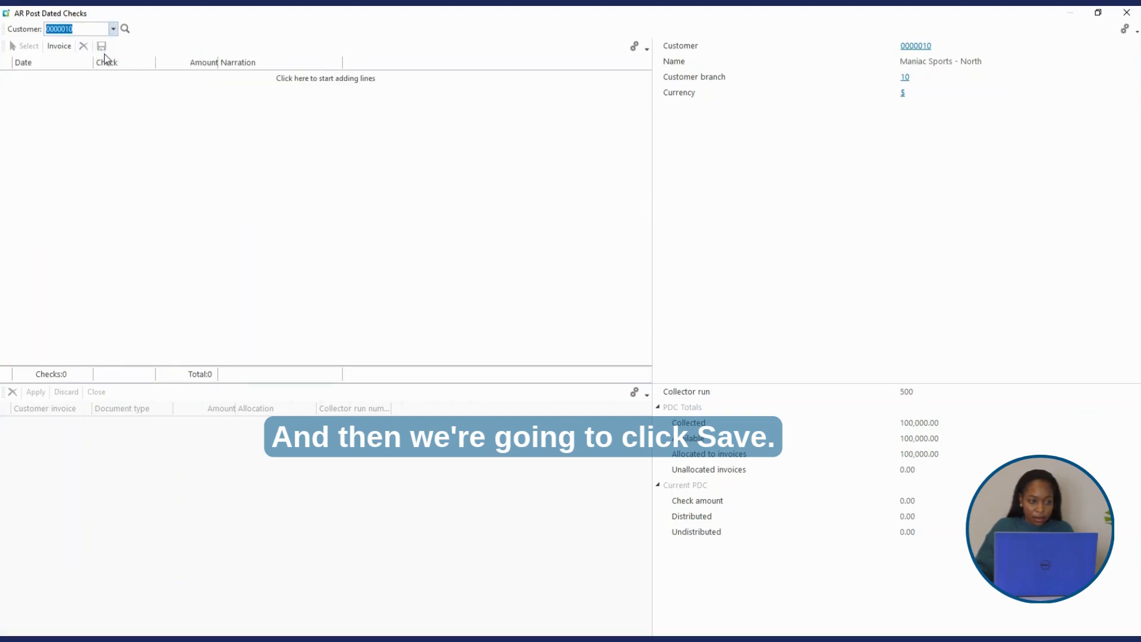
pyautogui.click(1128, 14)
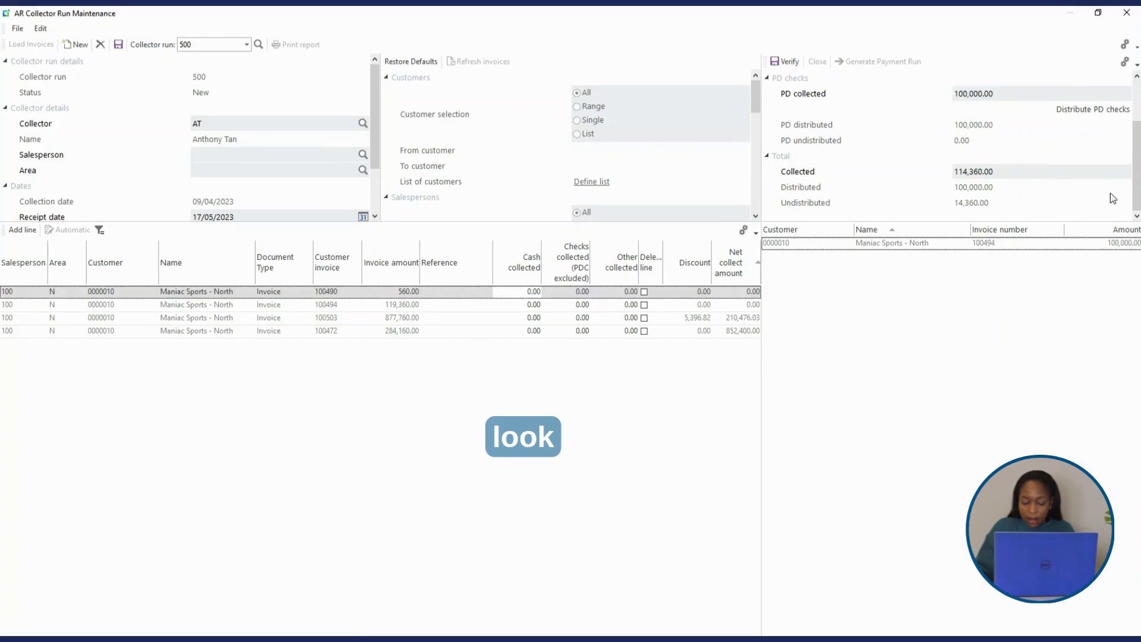
# - Set the checks collected amount (PDC excluded) of invoice 100494 to 14360
pyautogui.click(339, 302)
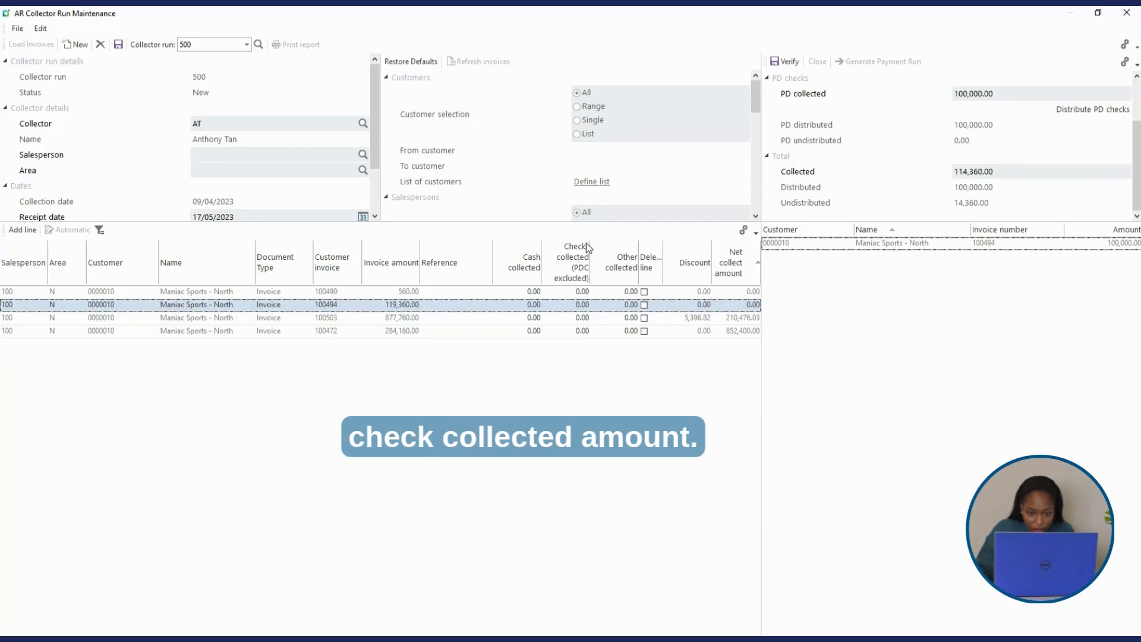
pyautogui.click(586, 307)
pyautogui.write('1')
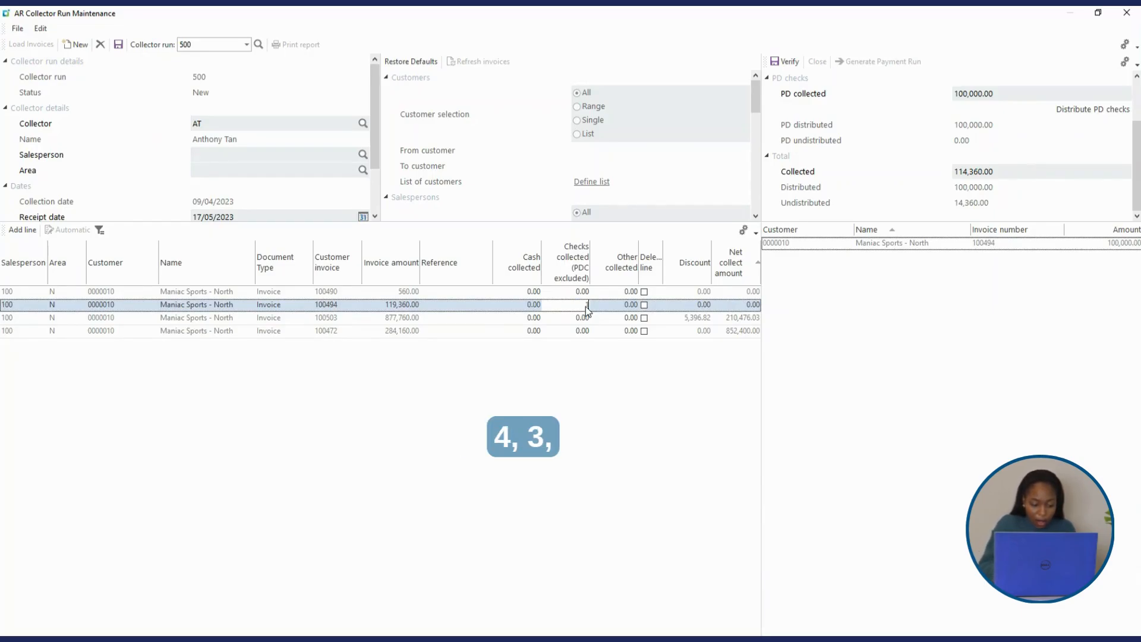
pyautogui.write('060')
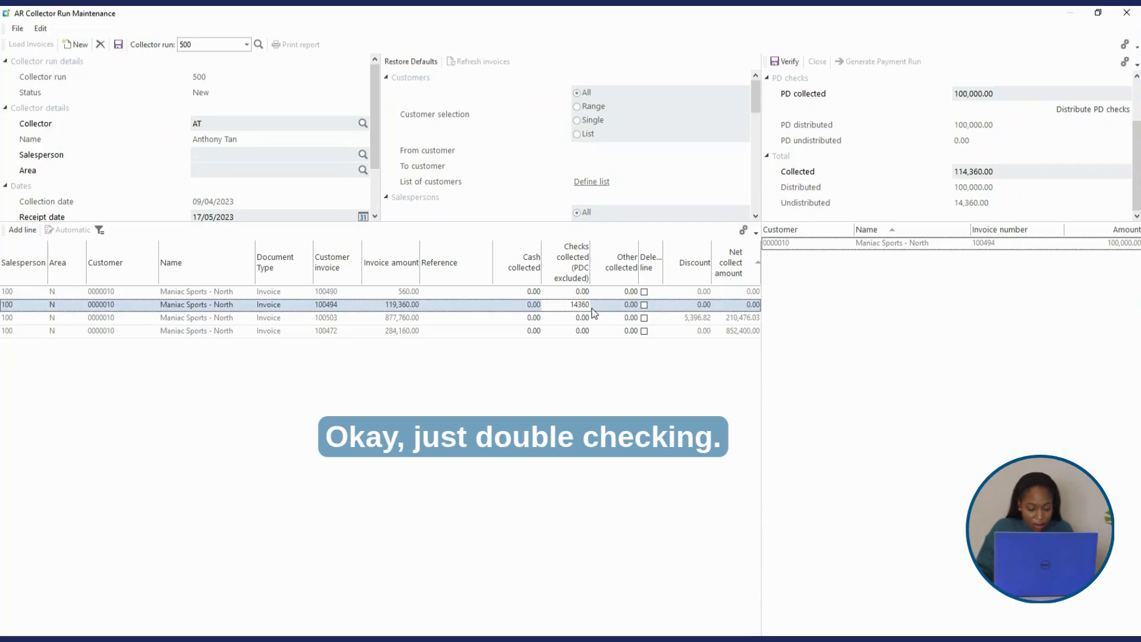
pyautogui.press('Tab')
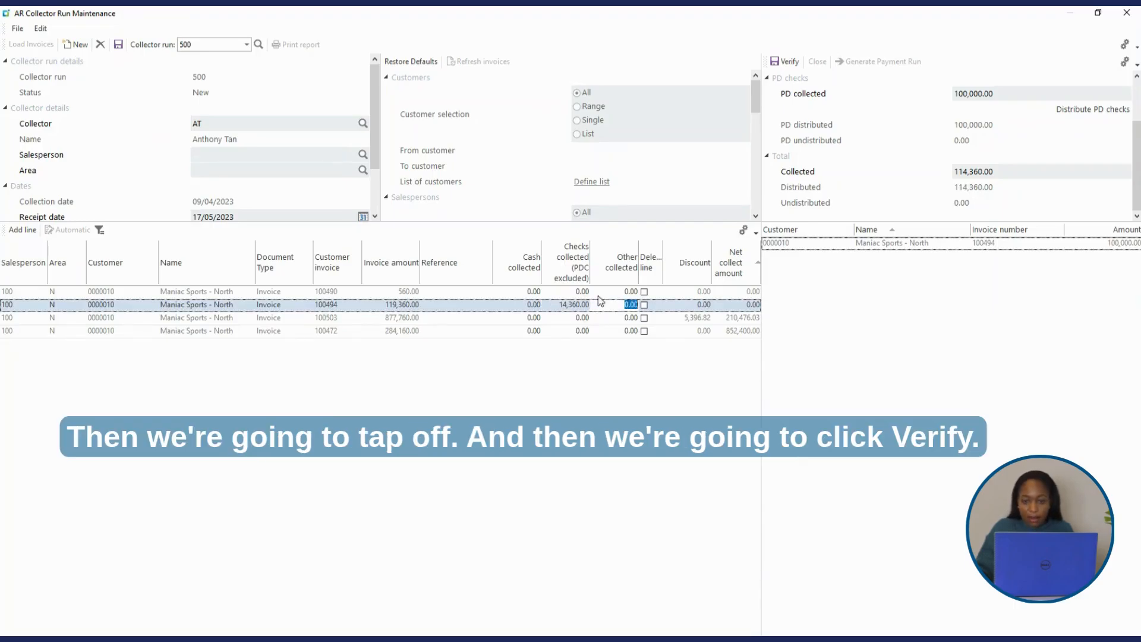
# - Verify collector run 500 with zero collections discarded, and close the collector run maintenance window
pyautogui.click(784, 61)
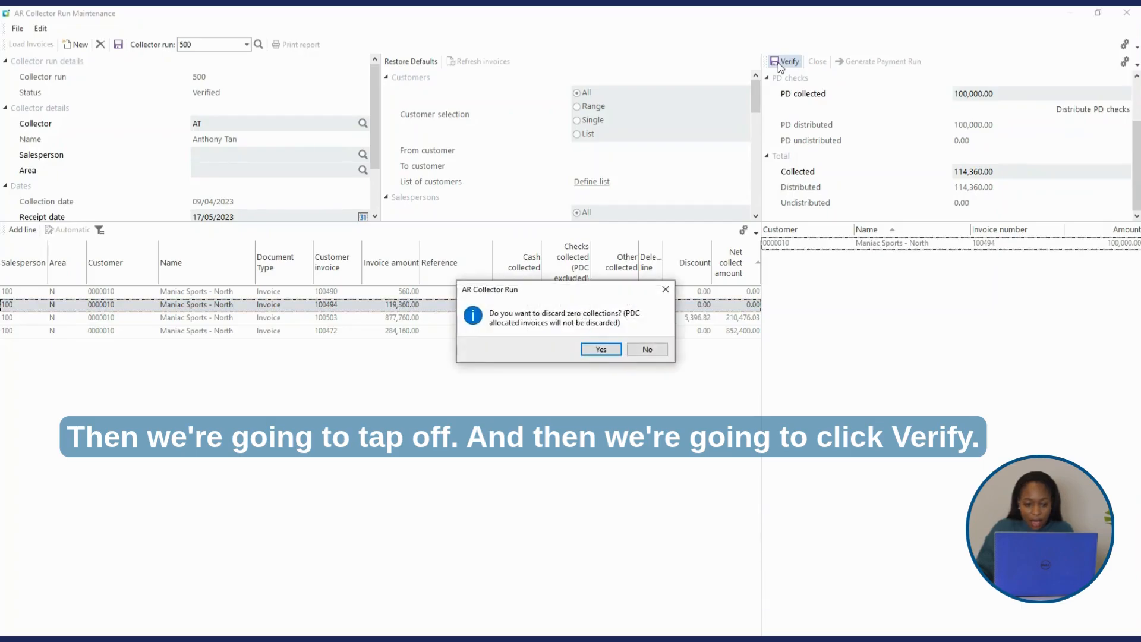
pyautogui.click(601, 350)
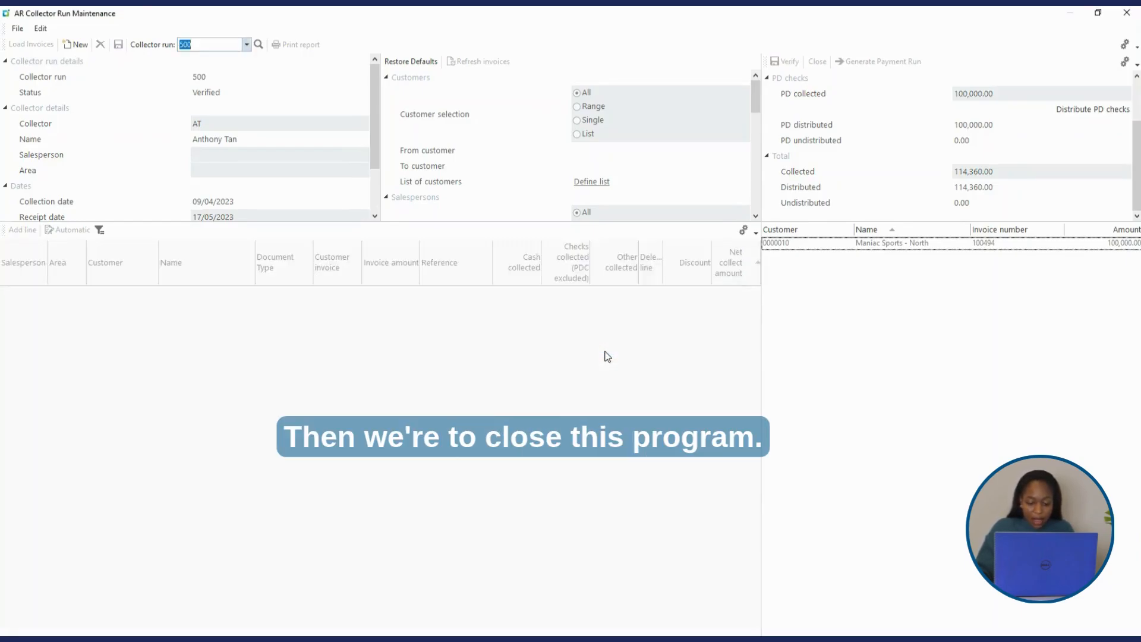
pyautogui.click(1127, 14)
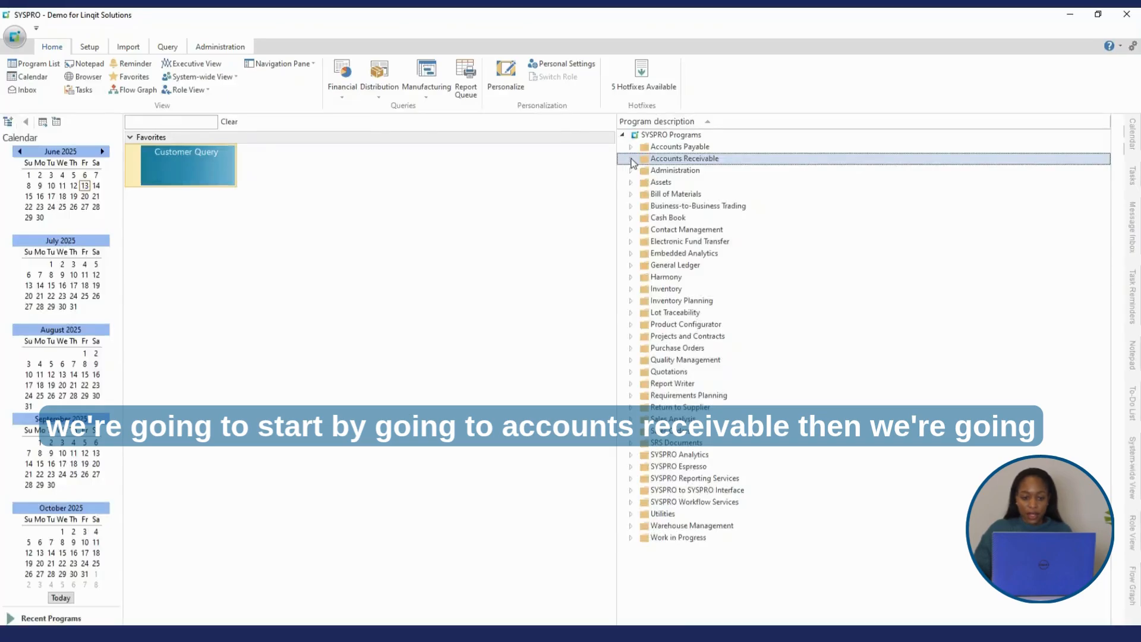
# - Open the AR Payment Run program maximized and start payment run 2 with transactions by collector run
pyautogui.click(631, 158)
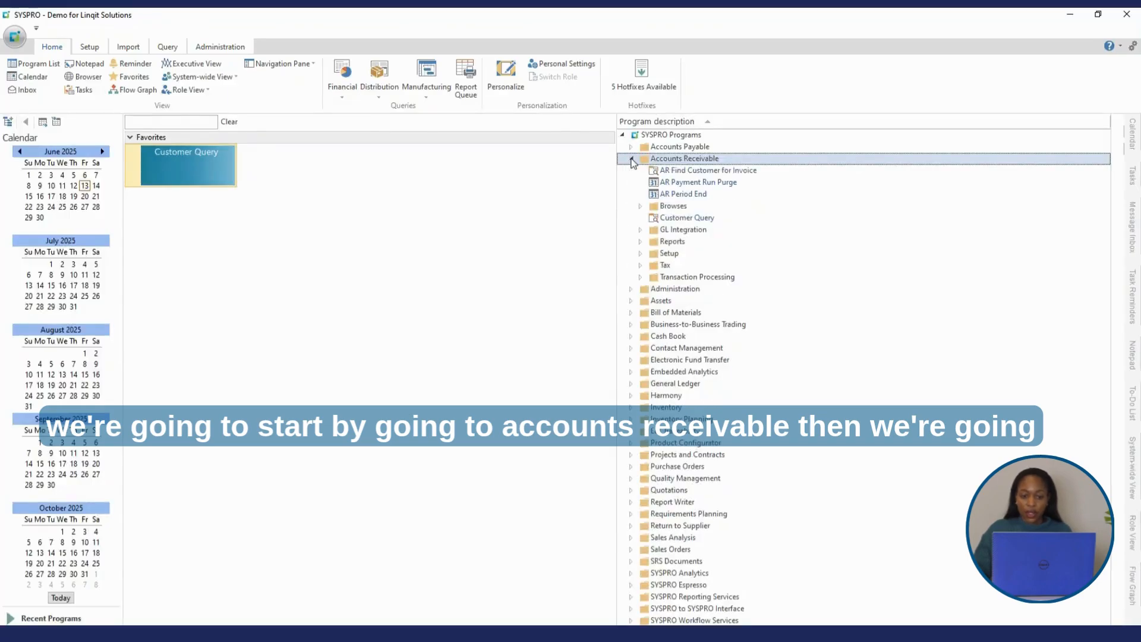
pyautogui.click(640, 277)
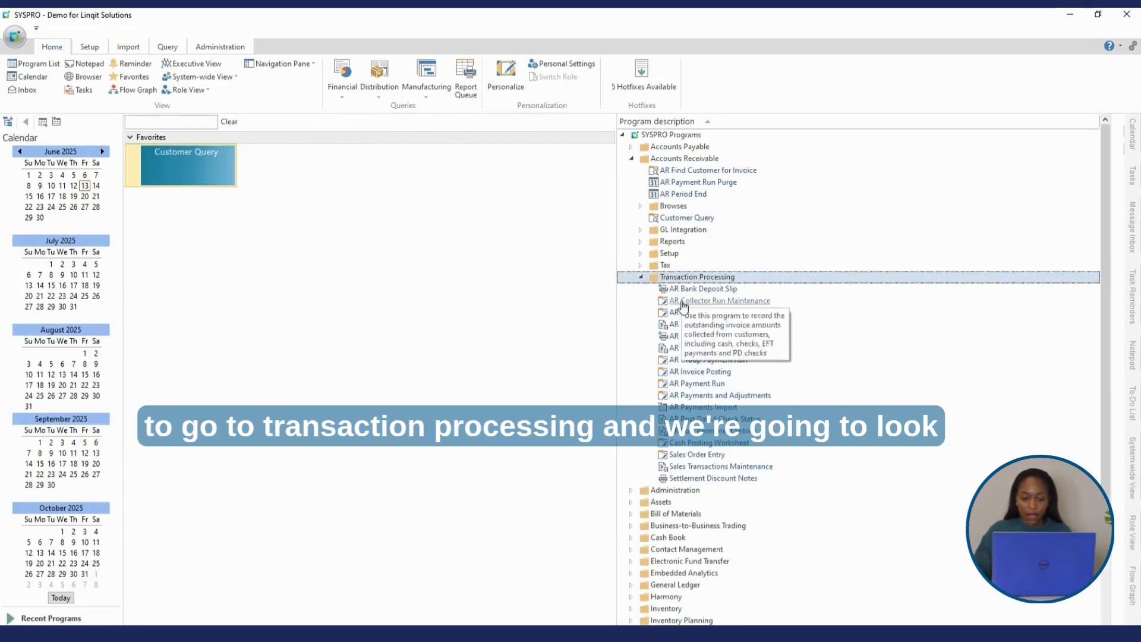
pyautogui.doubleClick(688, 384)
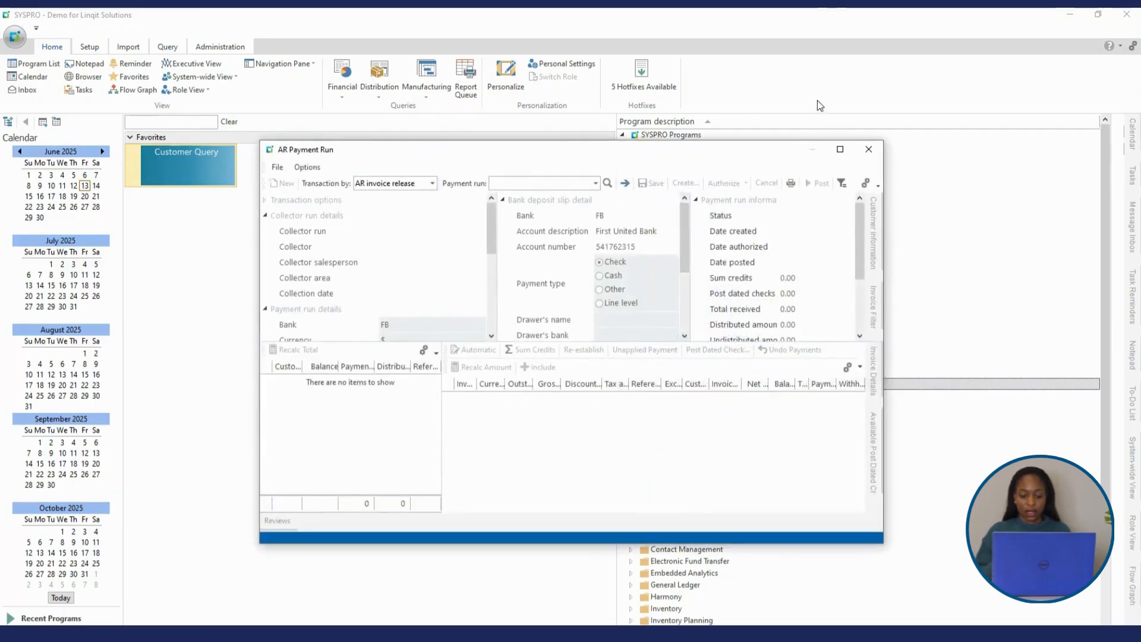
pyautogui.click(844, 149)
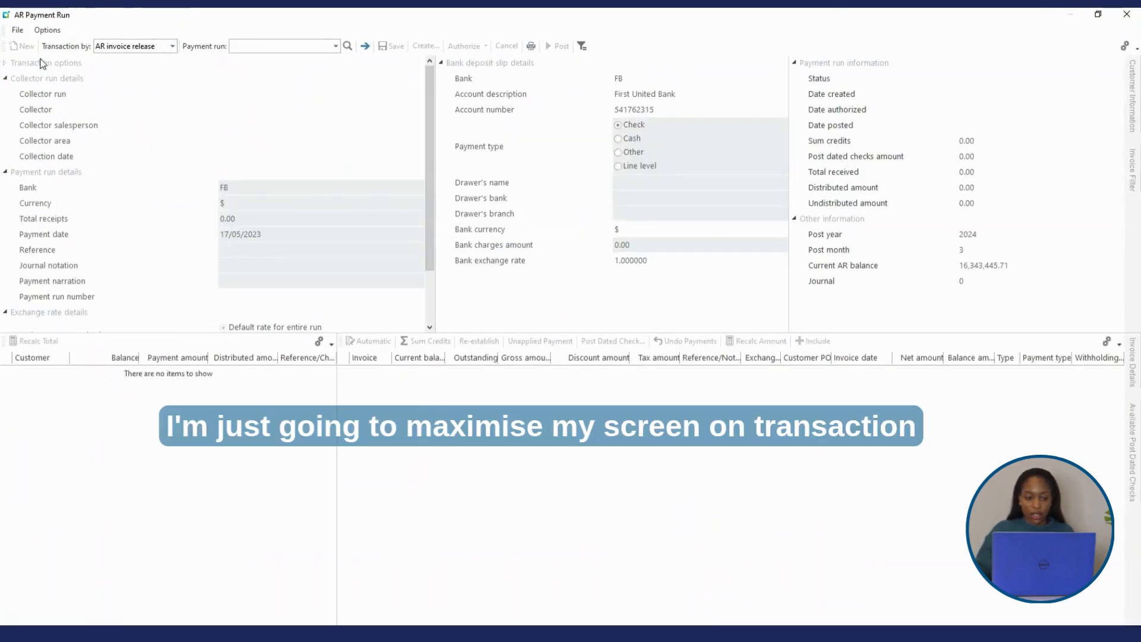
pyautogui.click(176, 46)
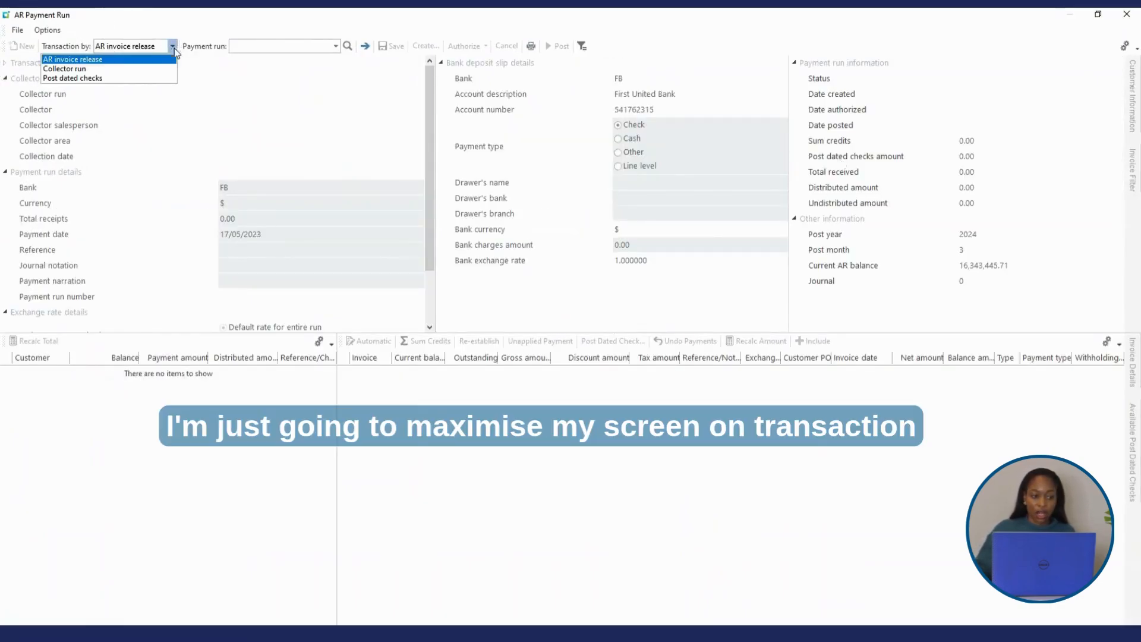
pyautogui.click(92, 70)
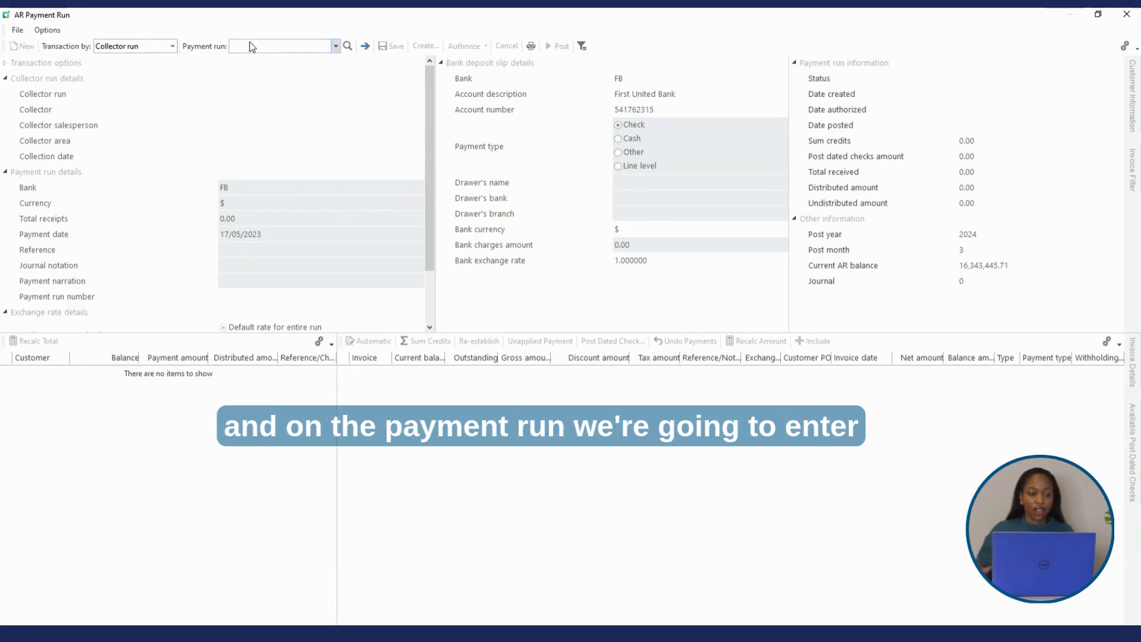
pyautogui.write('2')
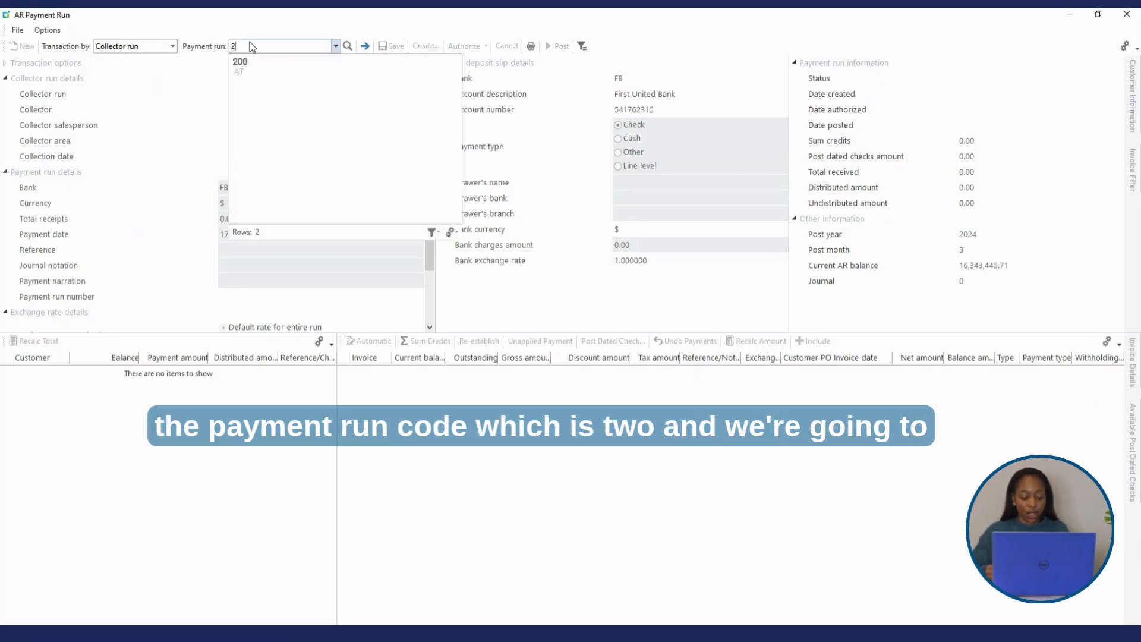
pyautogui.press('Return')
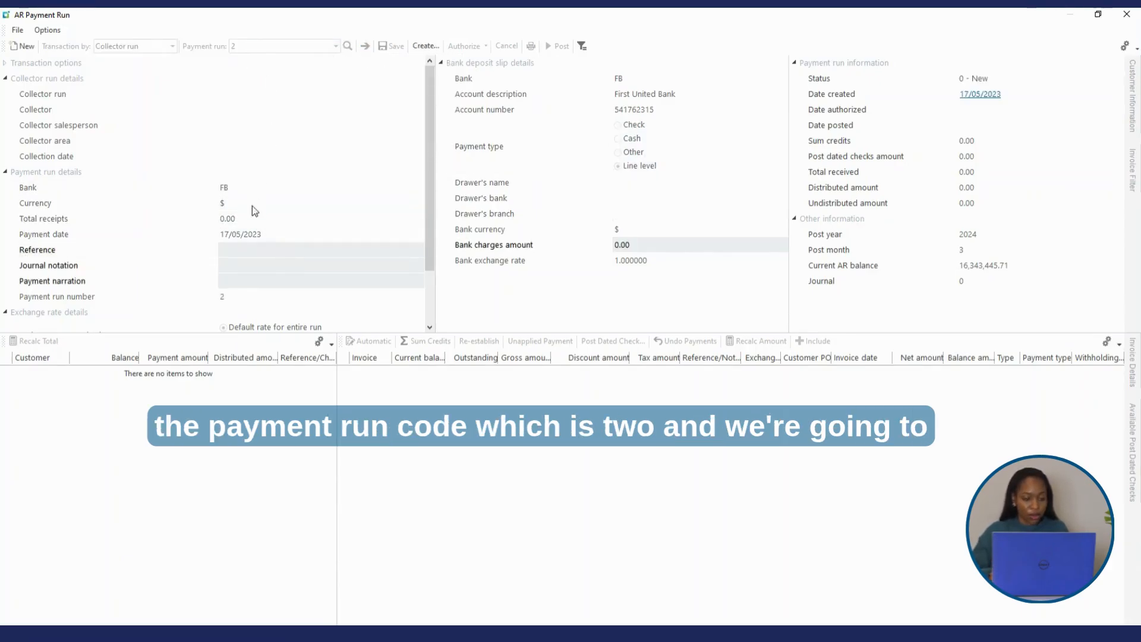
# - Set the reference of payment run 2 to ATPR200
pyautogui.click(237, 254)
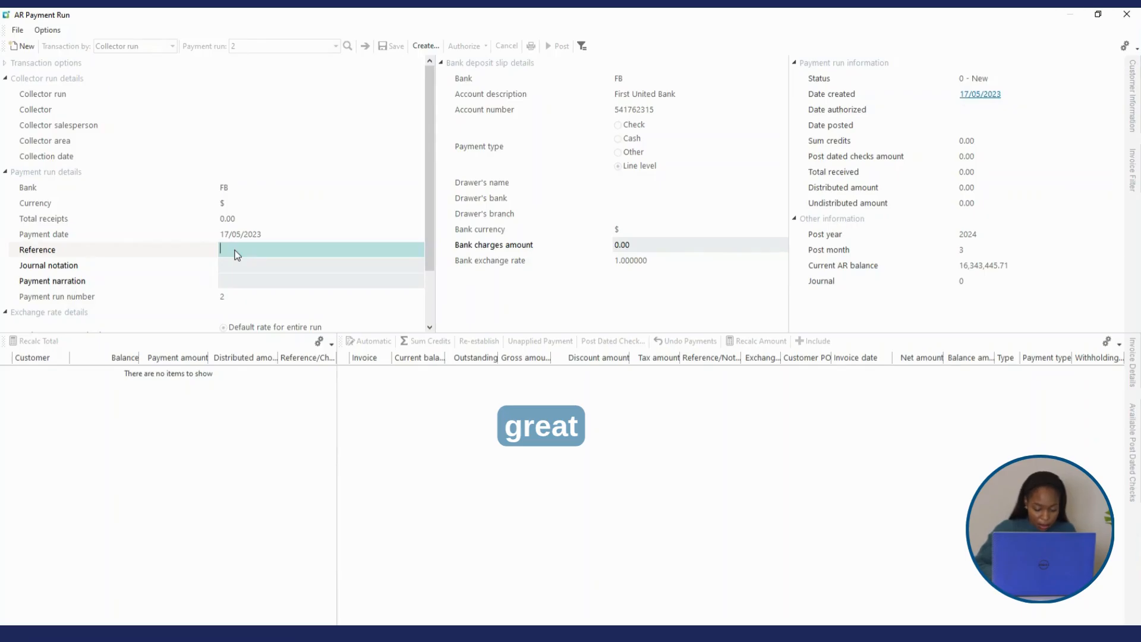
pyautogui.write('ATPR')
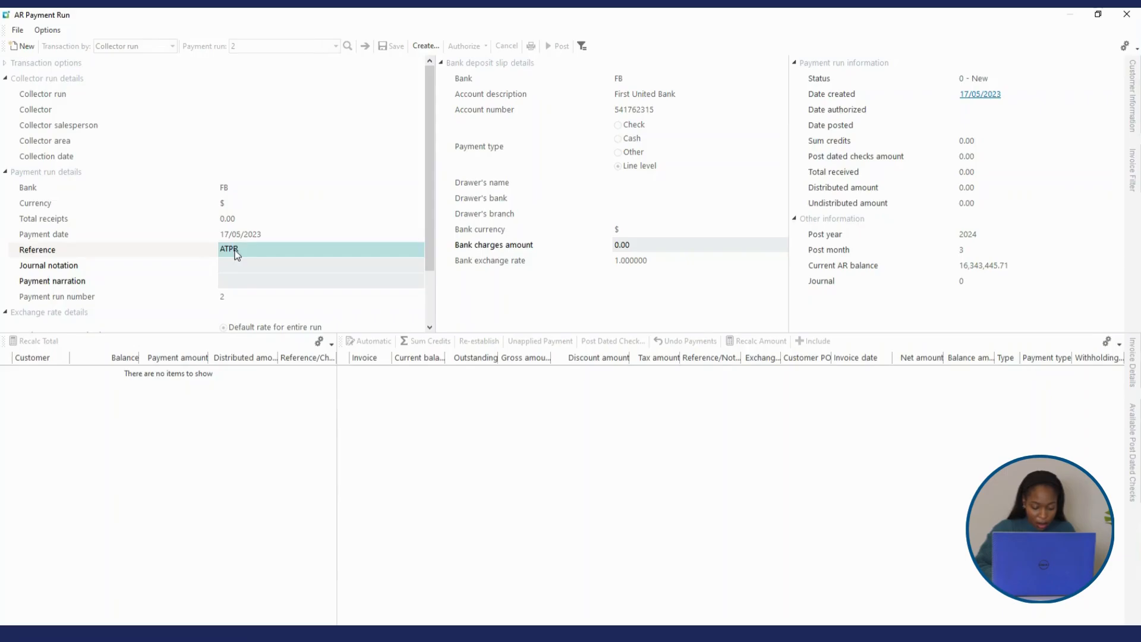
pyautogui.write('200')
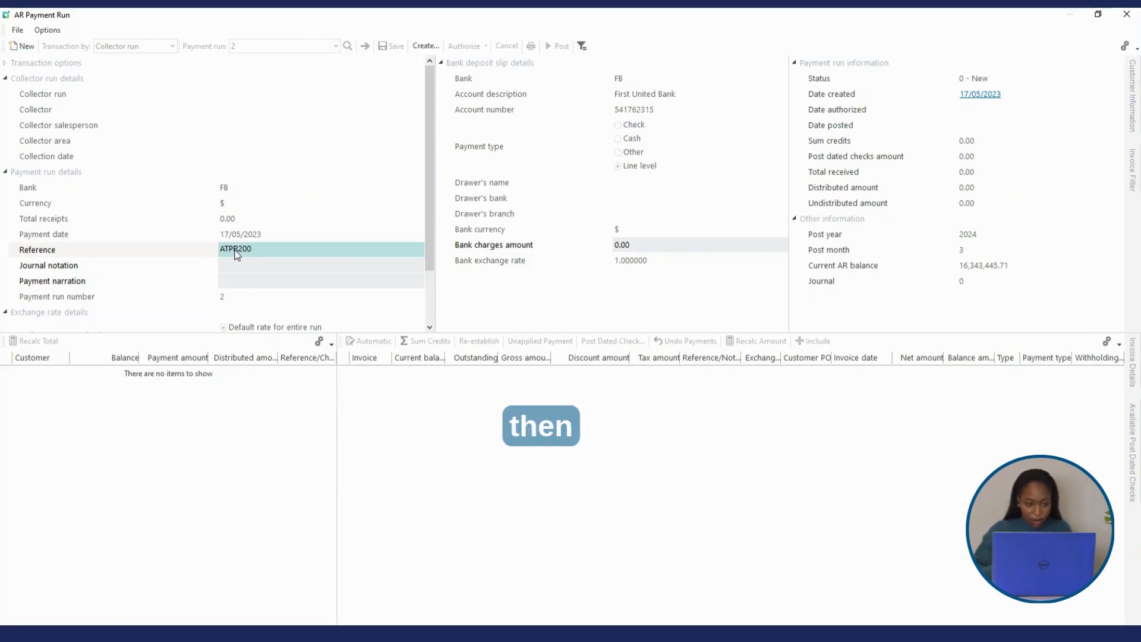
# - Create the payment run's entries from collector run number 200
pyautogui.click(426, 46)
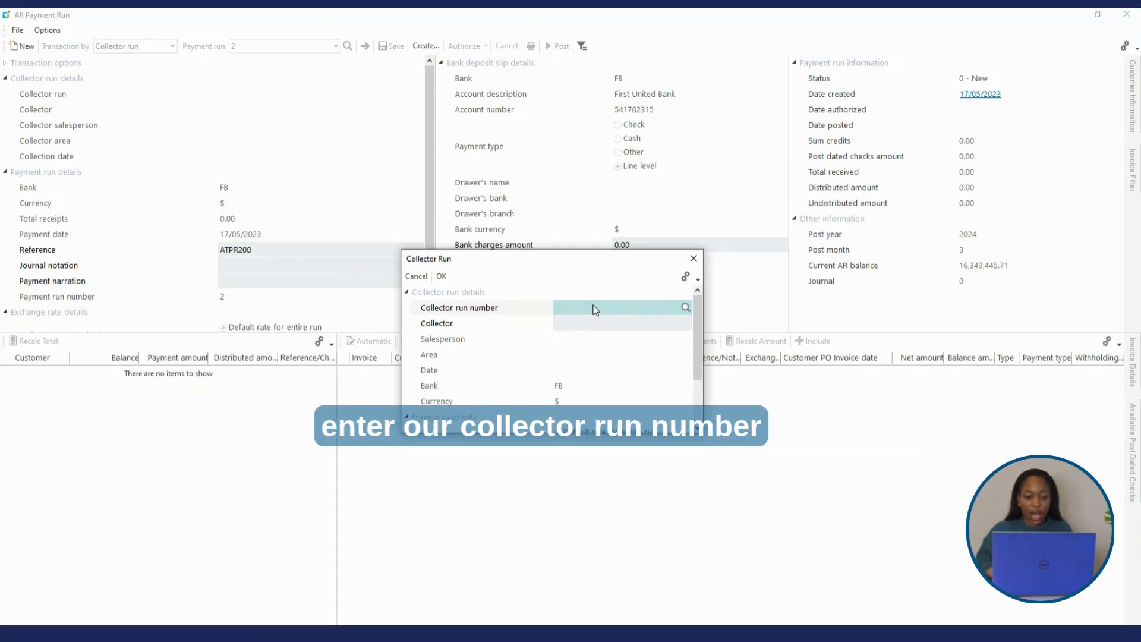
pyautogui.write('200')
pyautogui.press('Tab')
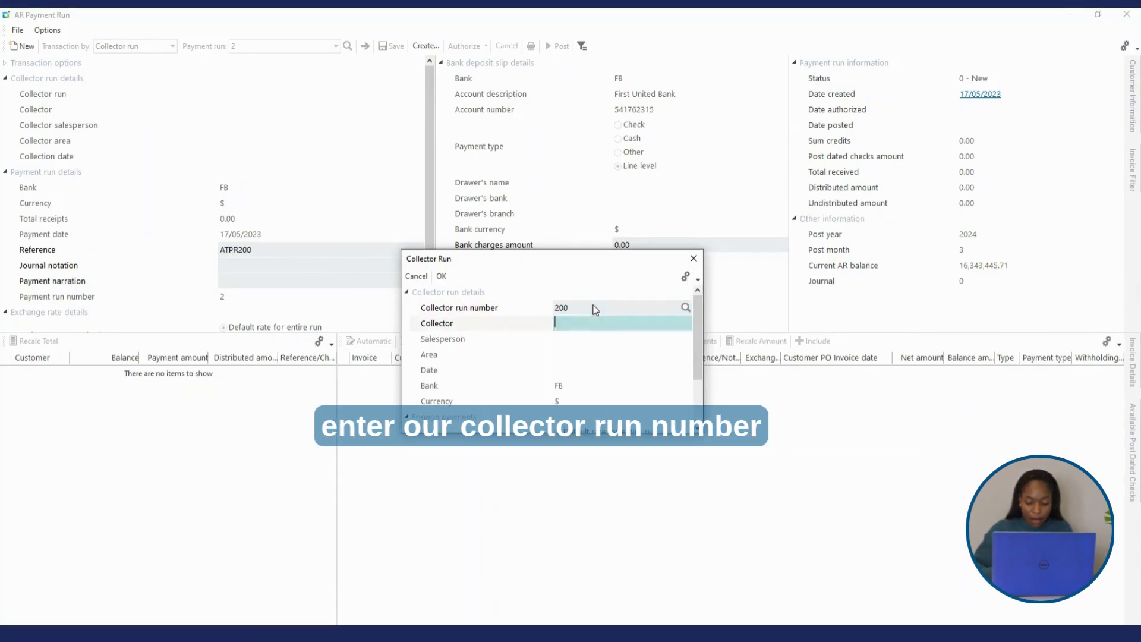
pyautogui.click(442, 276)
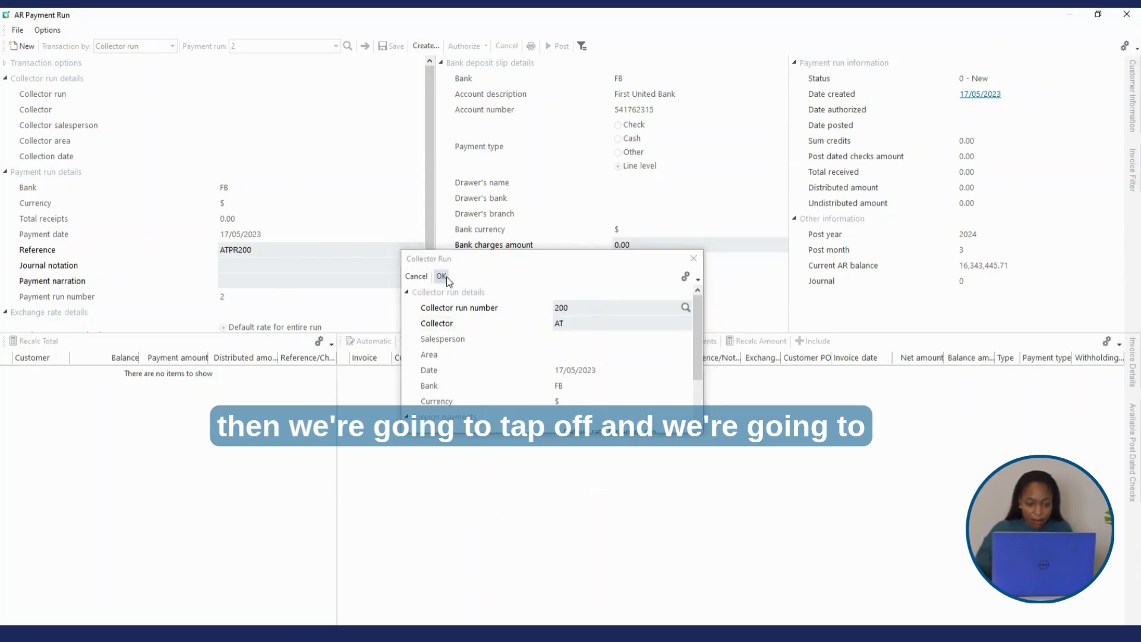
# - Set the discount amount of invoice 201001 to 0 for the first customer in the run
pyautogui.click(24, 371)
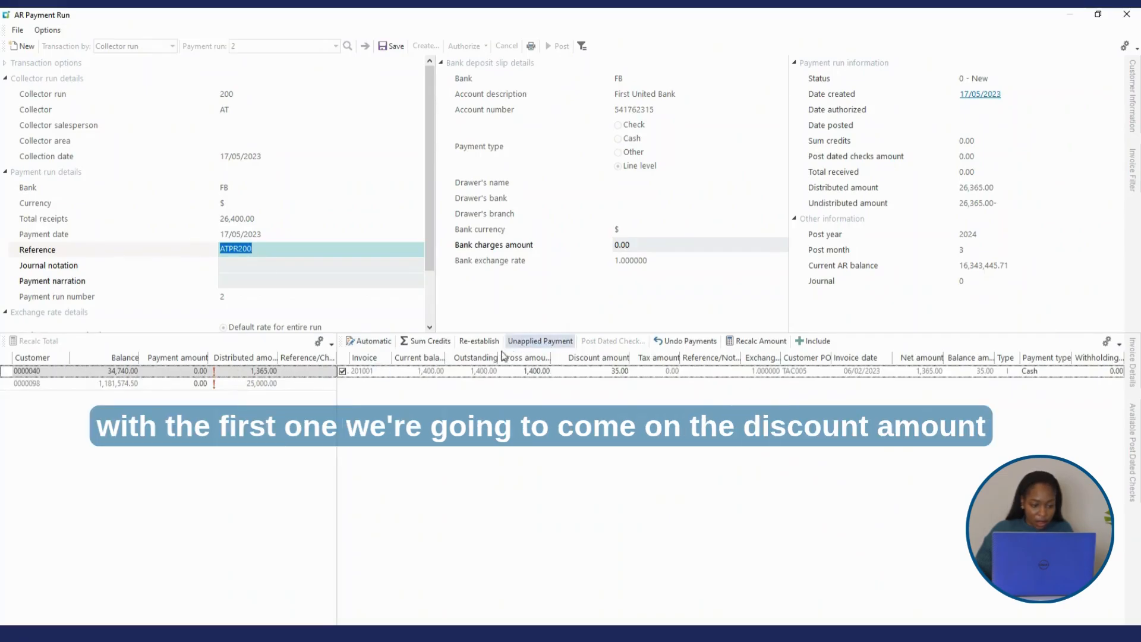
pyautogui.click(617, 372)
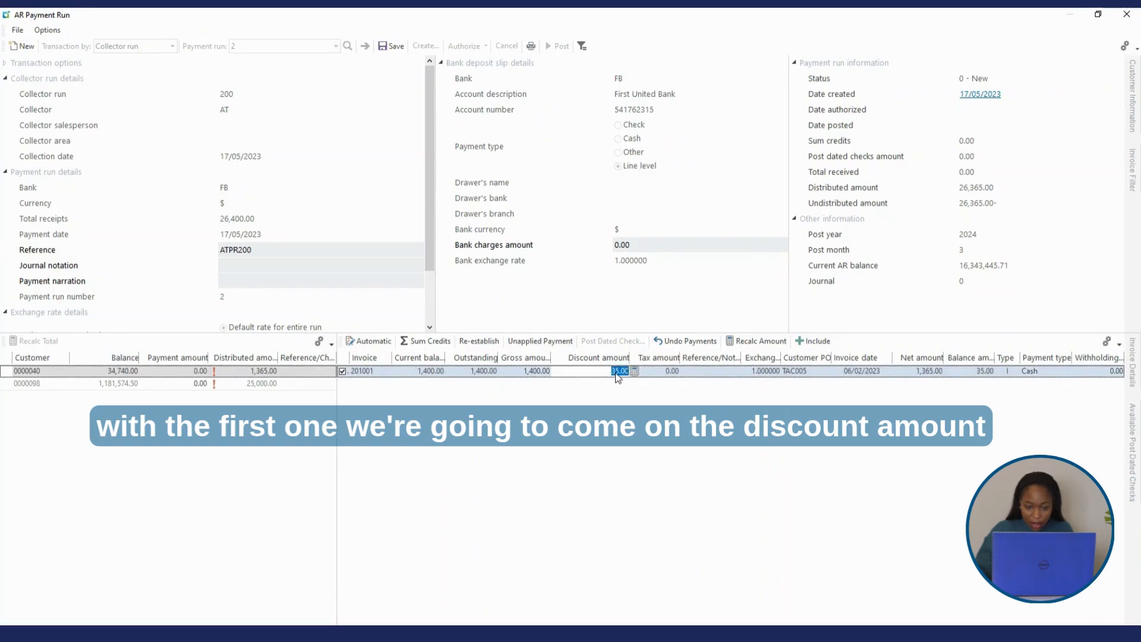
pyautogui.write('0')
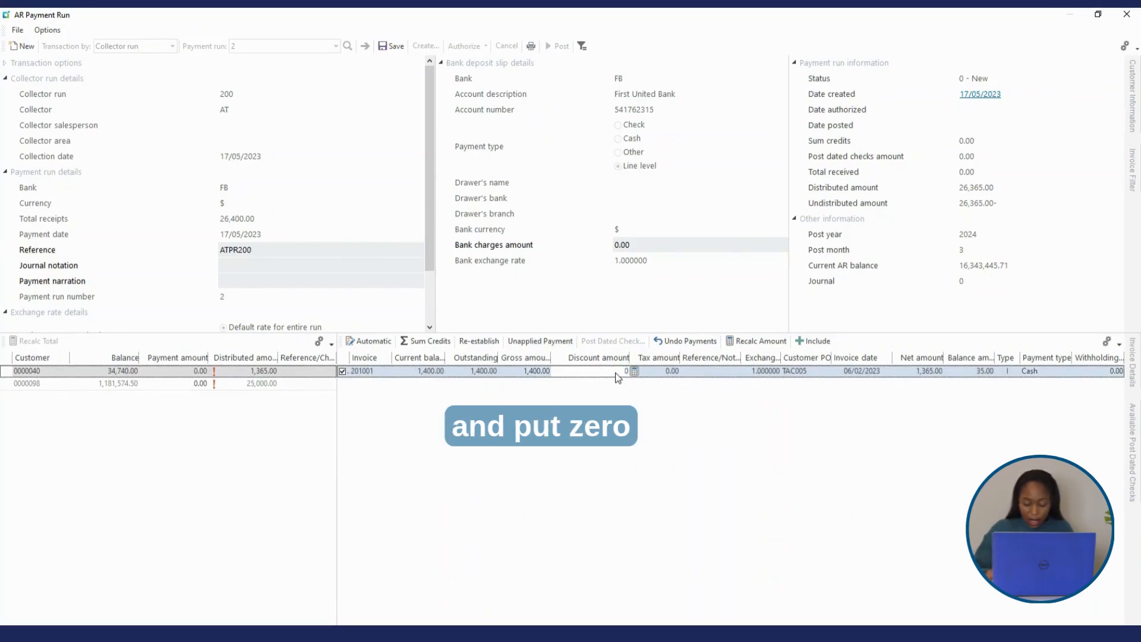
pyautogui.press('Tab')
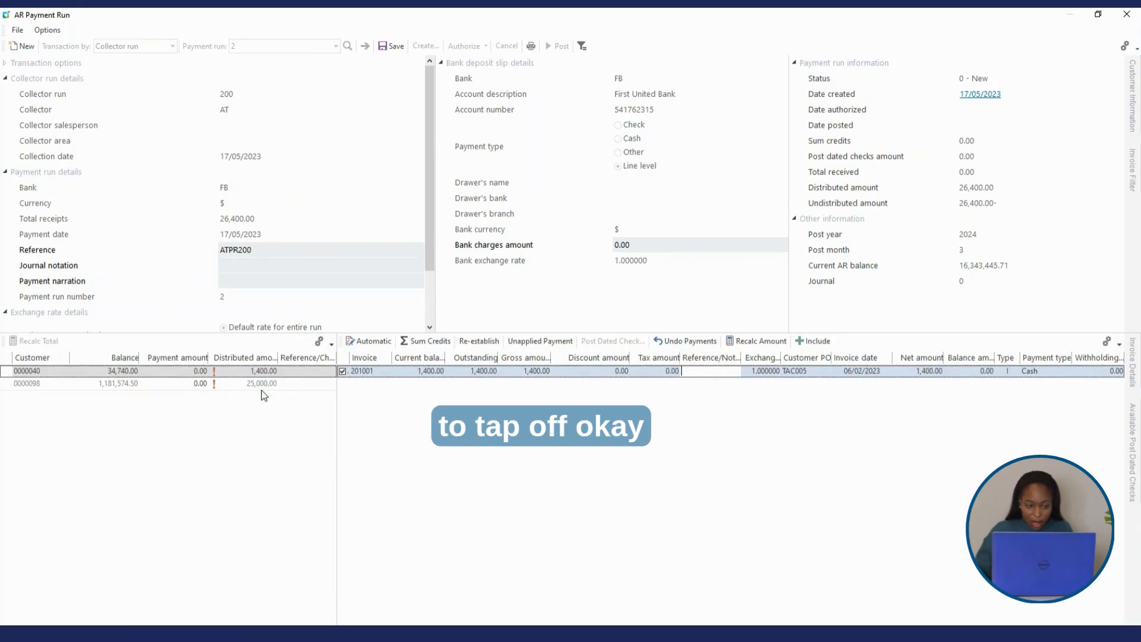
# - Set the payment amount of the first customer, with cash invoice 201001, to 1400
pyautogui.click(203, 385)
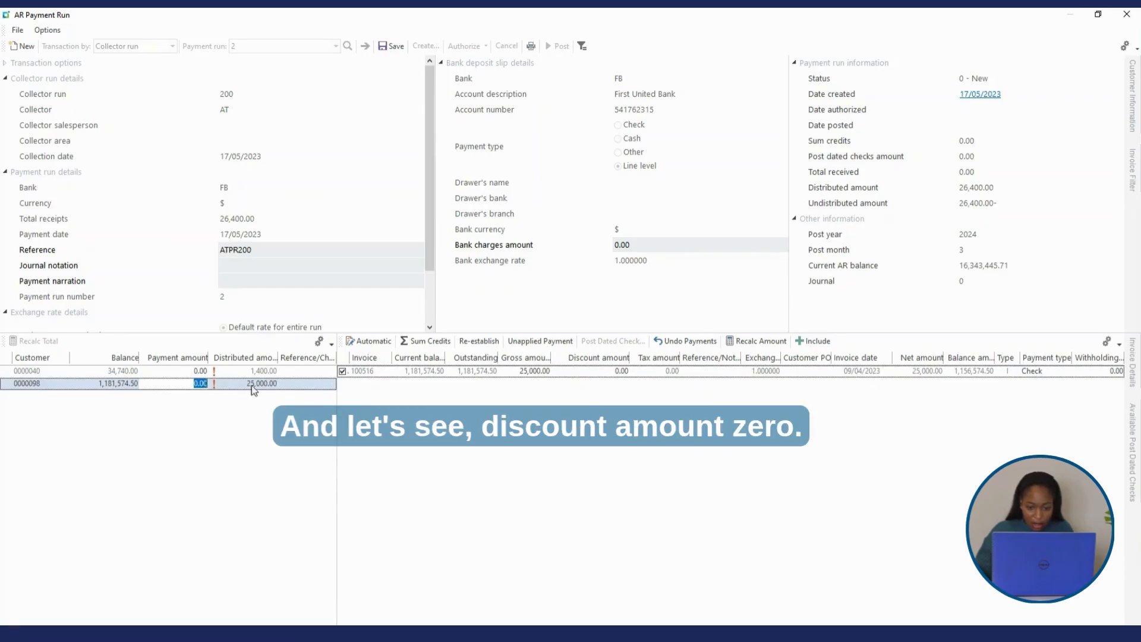
pyautogui.click(201, 371)
pyautogui.write('1')
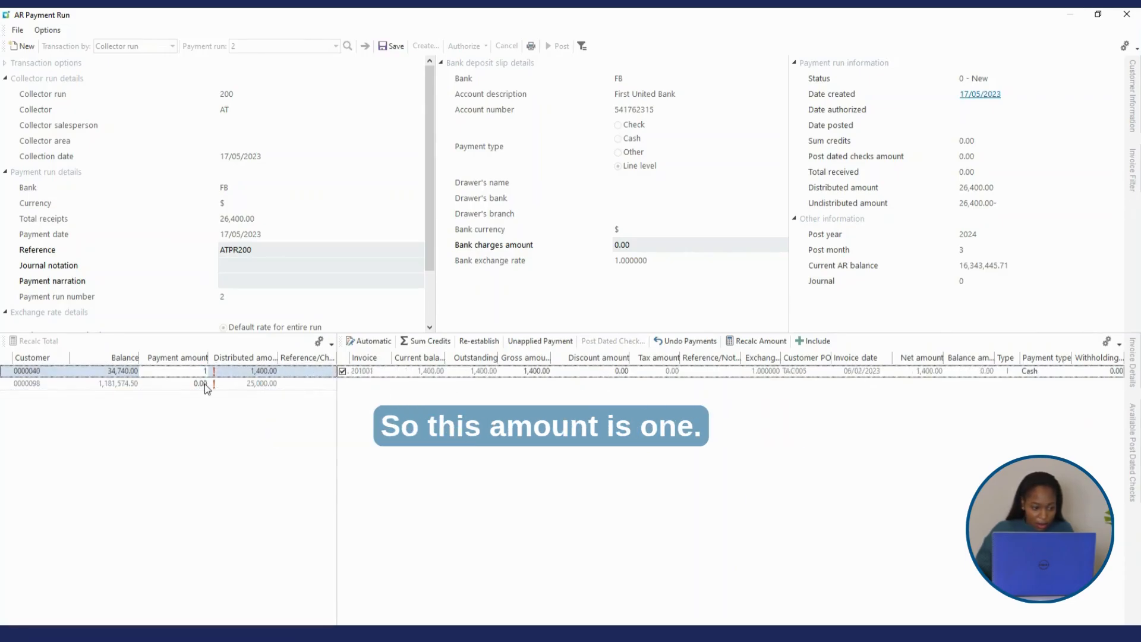
pyautogui.write('400')
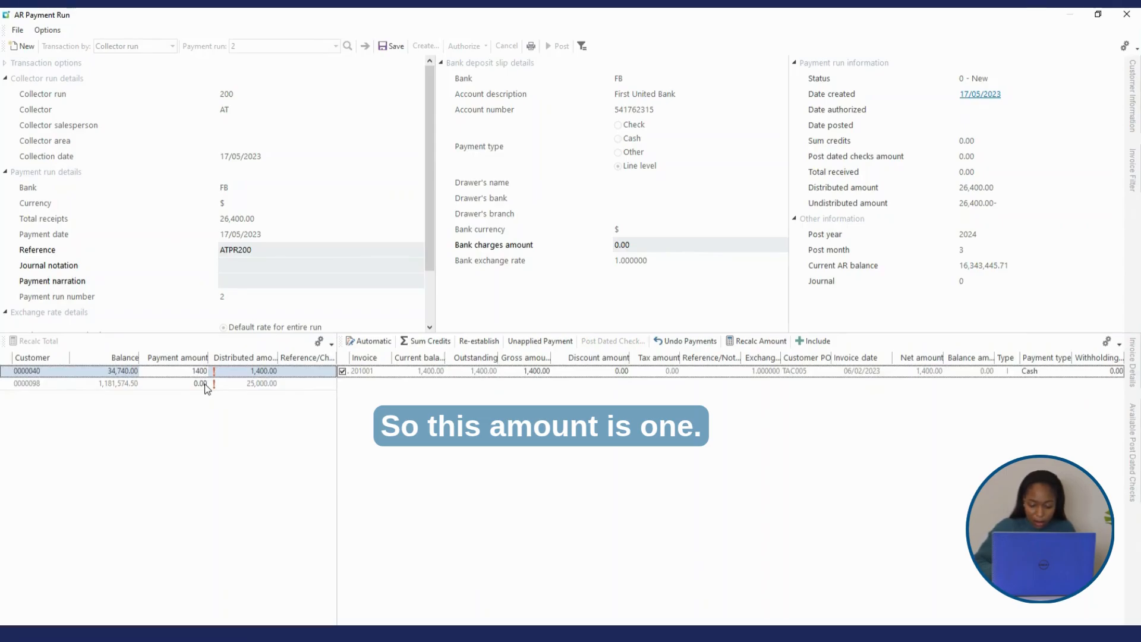
pyautogui.press('Tab')
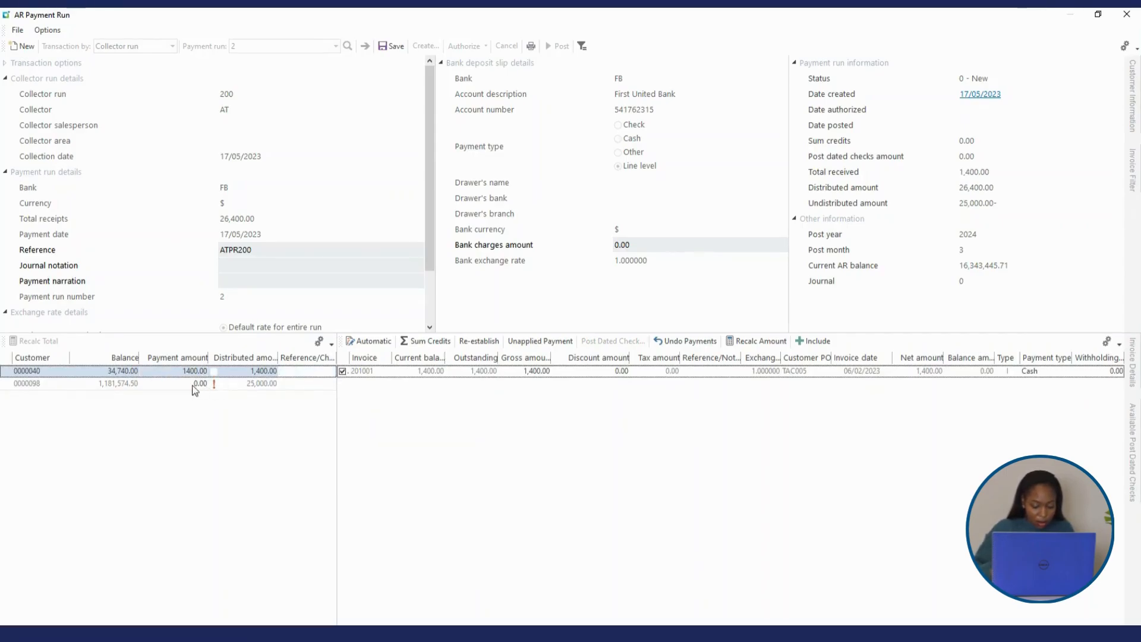
# - Set the payment amount of the second customer, with check invoice 100516, to 25000, and save and close the payment run
pyautogui.click(197, 387)
pyautogui.write('2')
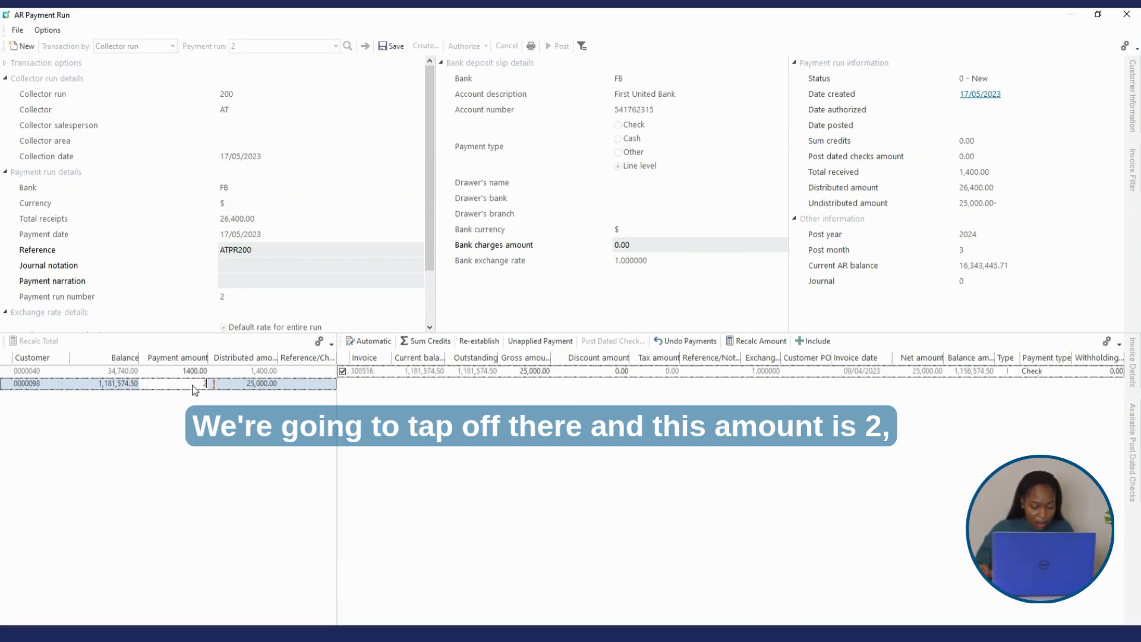
pyautogui.write('5')
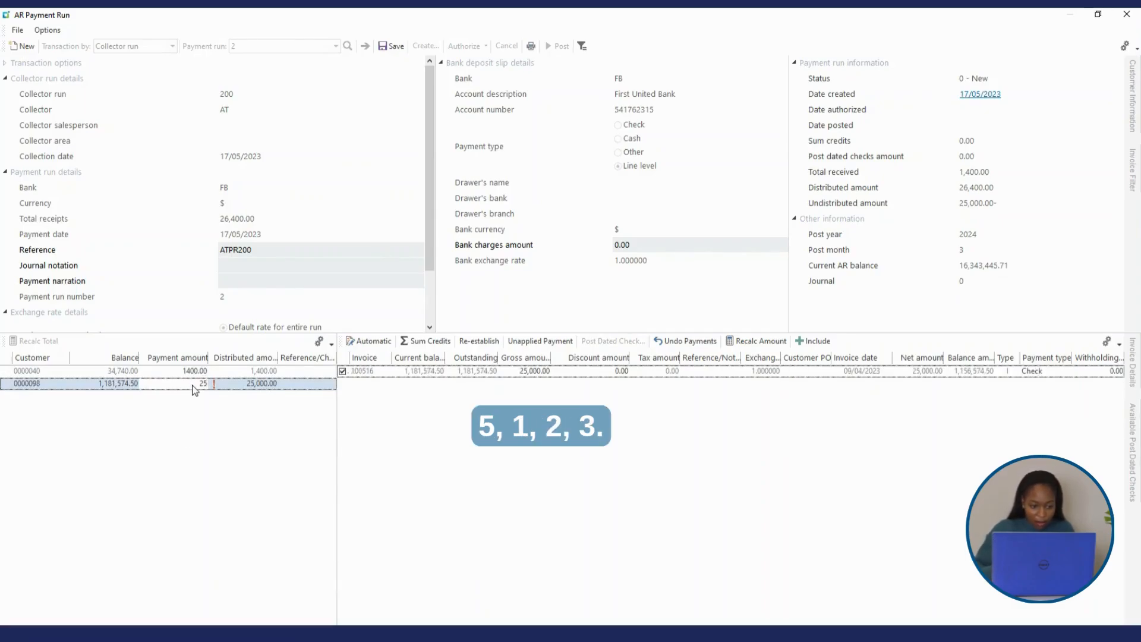
pyautogui.write('000')
pyautogui.press('Tab')
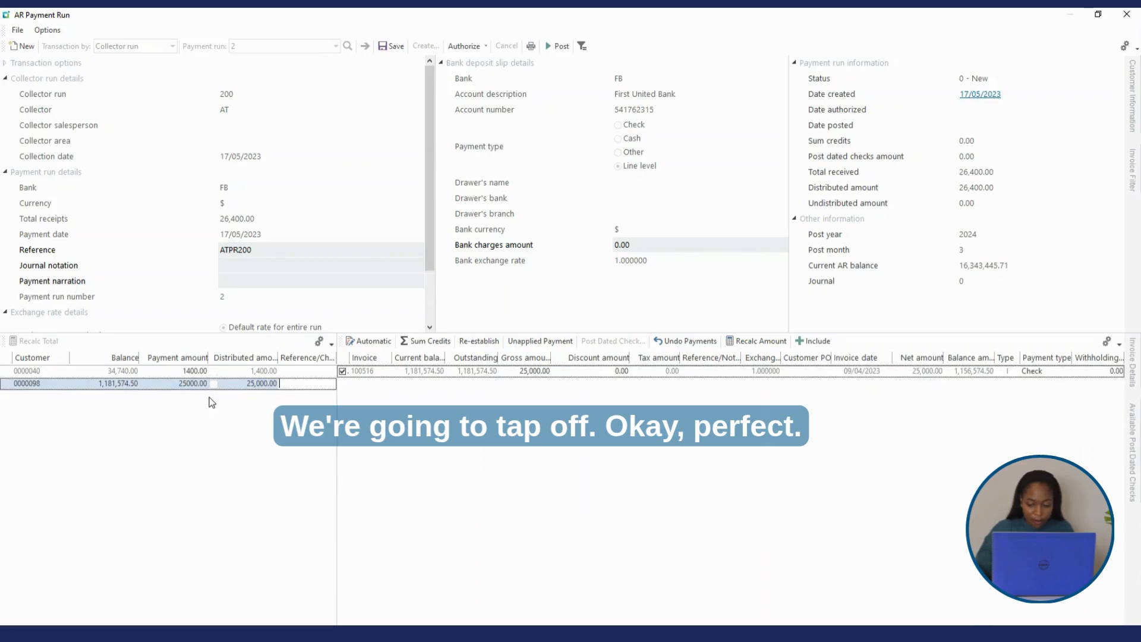
pyautogui.click(385, 51)
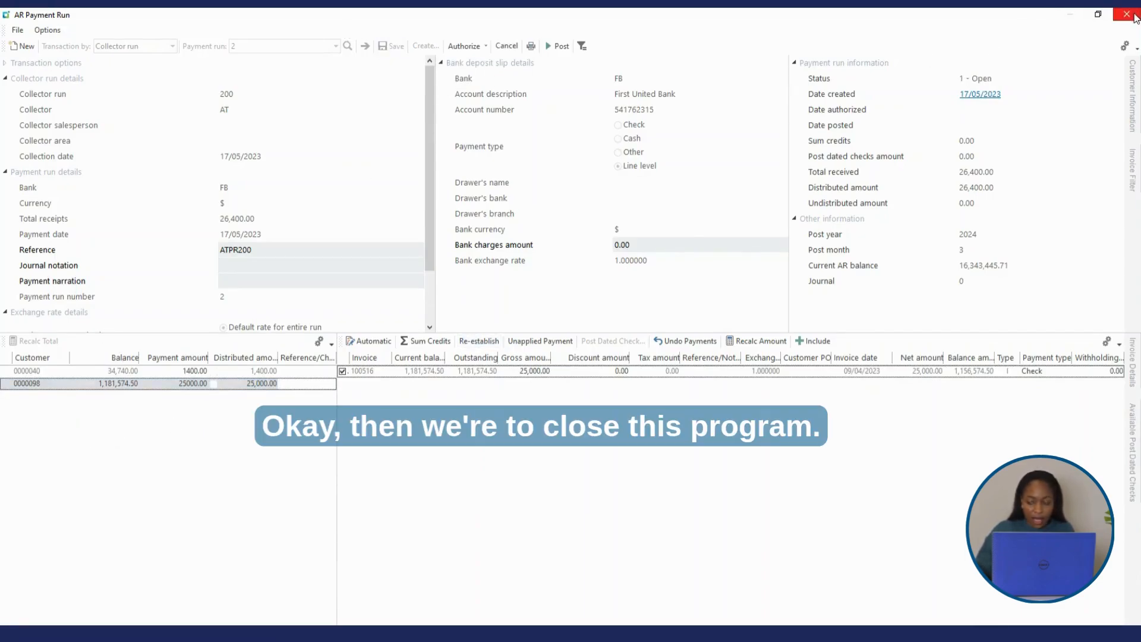
pyautogui.click(1127, 14)
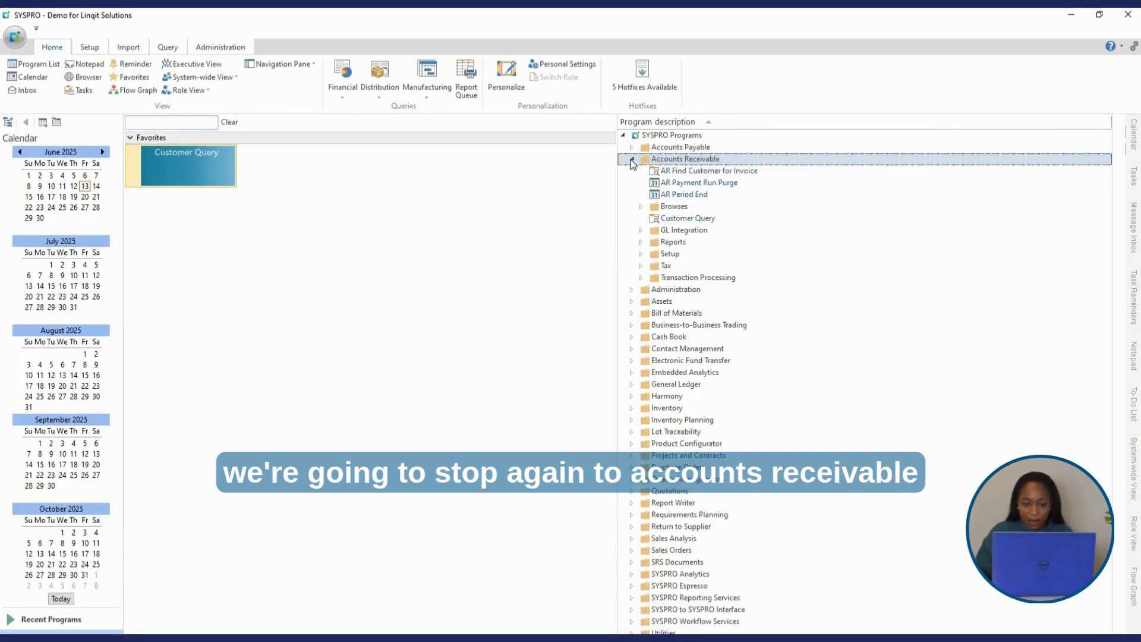
# - Reopen the AR Payment Run program maximized and load payment run 2 with transactions by collector run
pyautogui.click(641, 279)
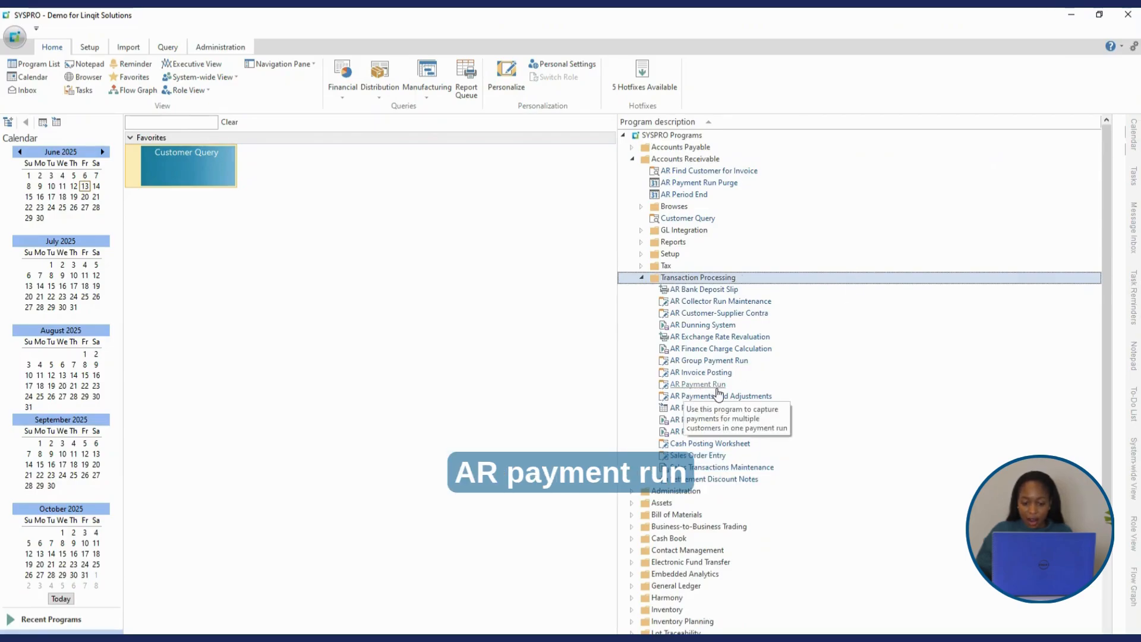
pyautogui.doubleClick(720, 387)
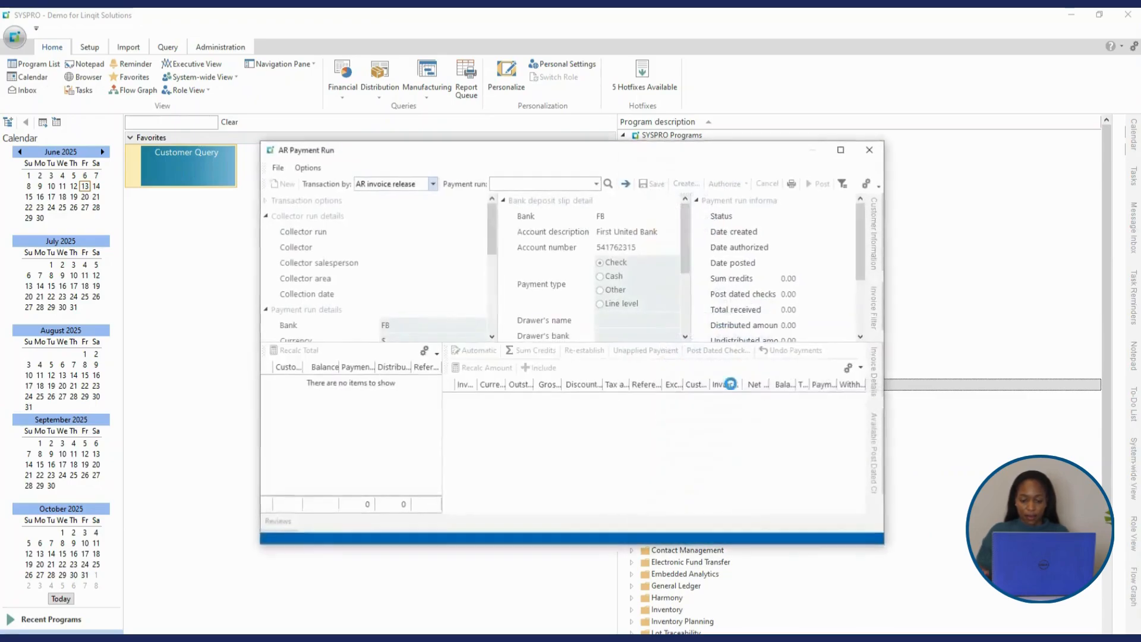
pyautogui.click(841, 149)
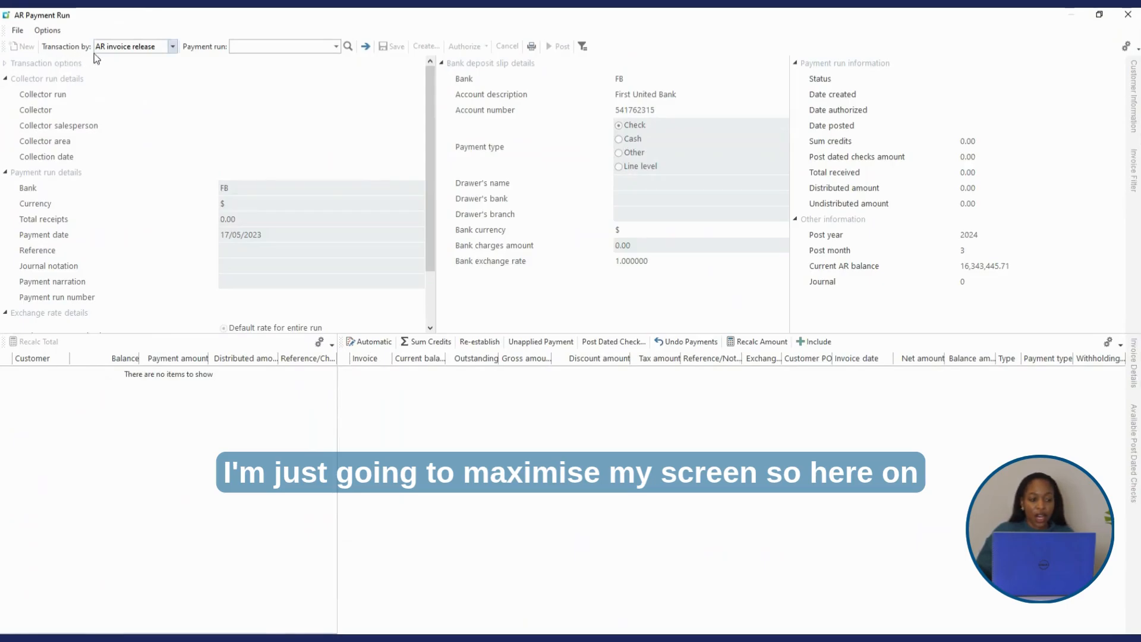
pyautogui.click(175, 49)
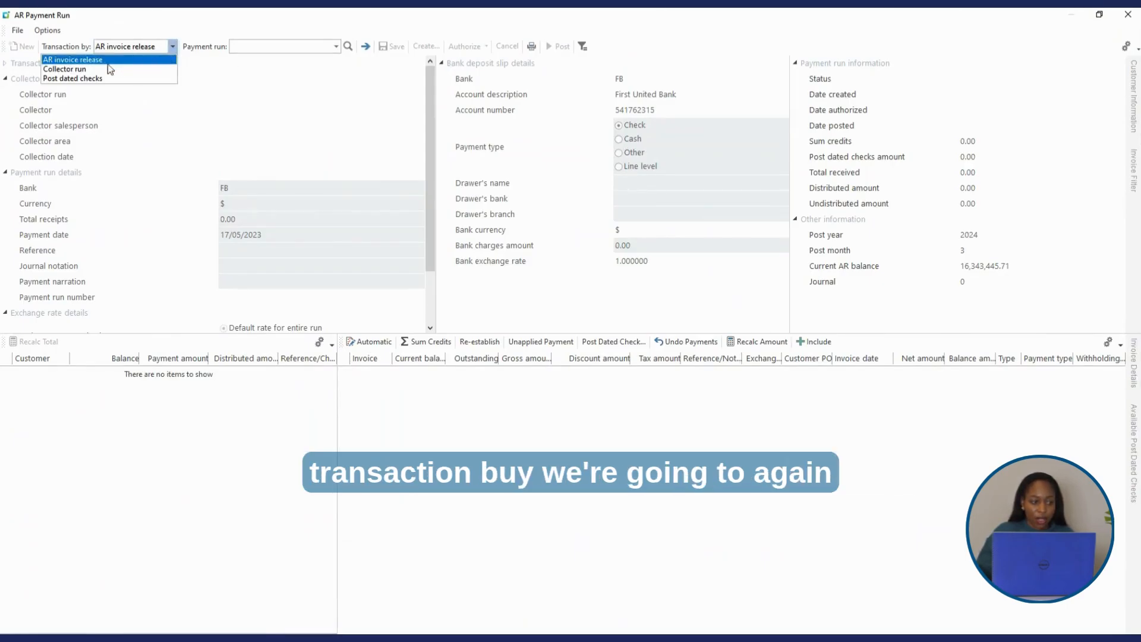
pyautogui.click(79, 69)
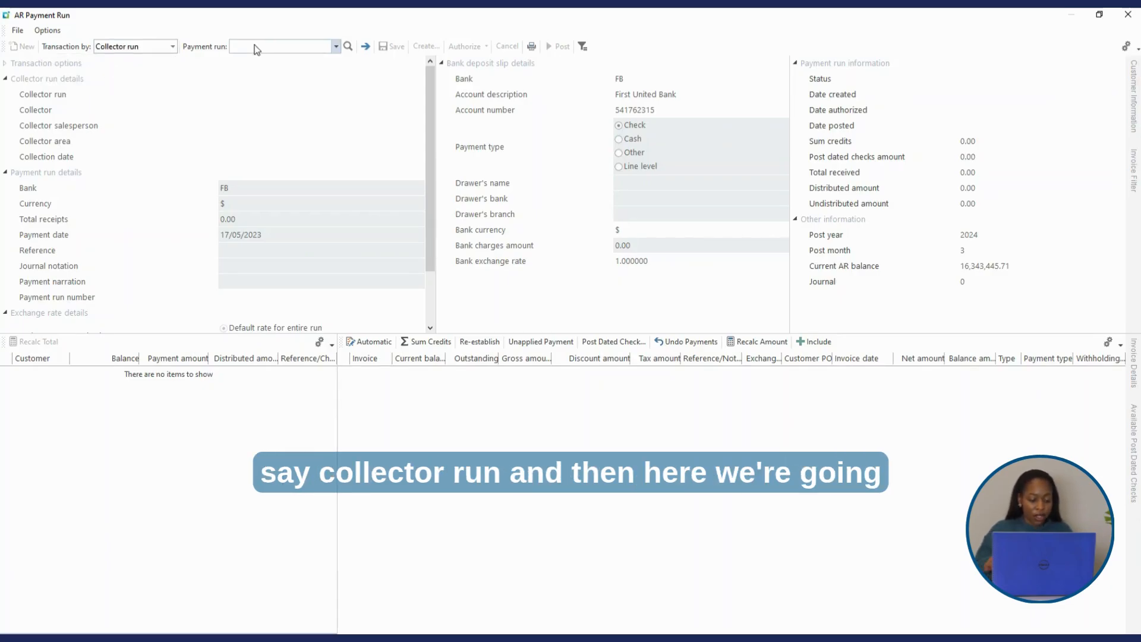
pyautogui.write('2')
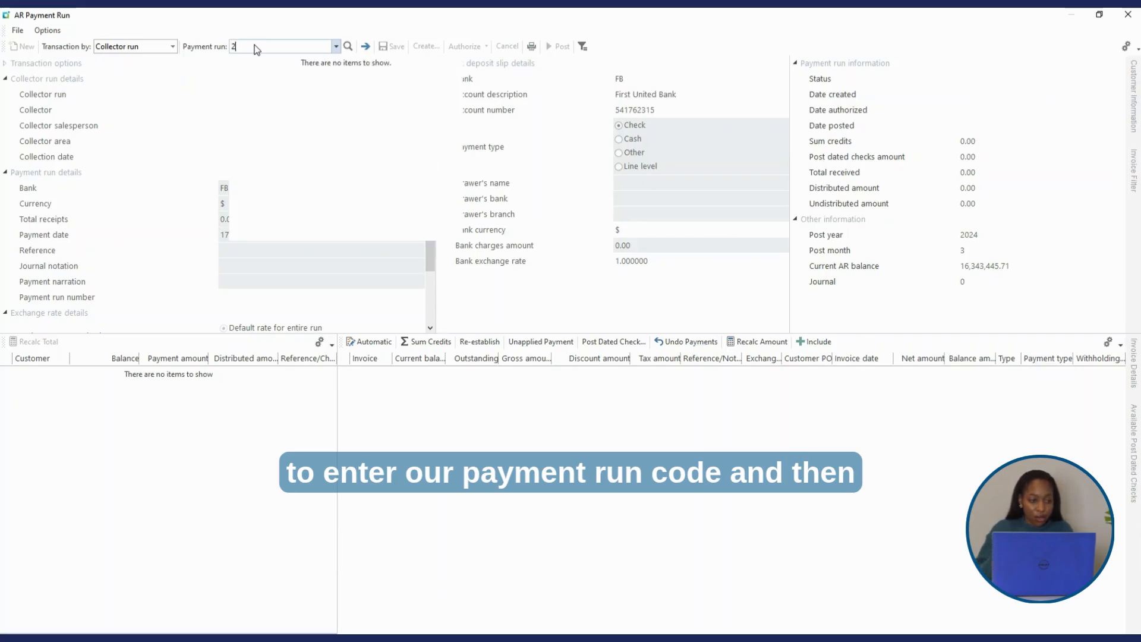
pyautogui.press('Tab')
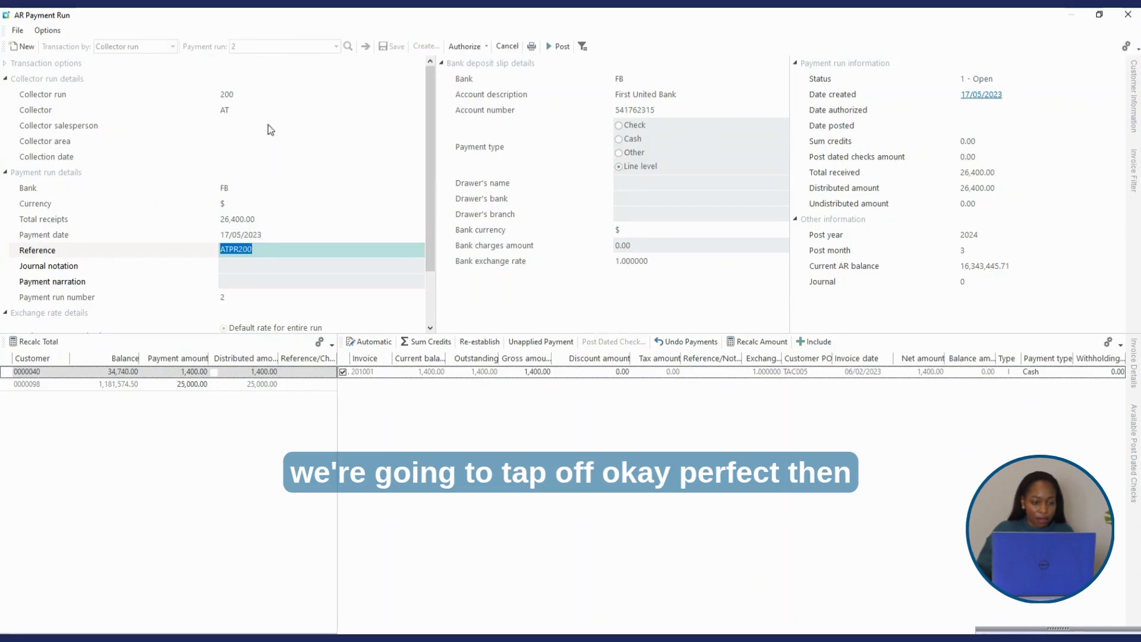
# - Approve payment run 2 for posting, and close the program after reviewing both customers' invoice lines
pyautogui.click(486, 48)
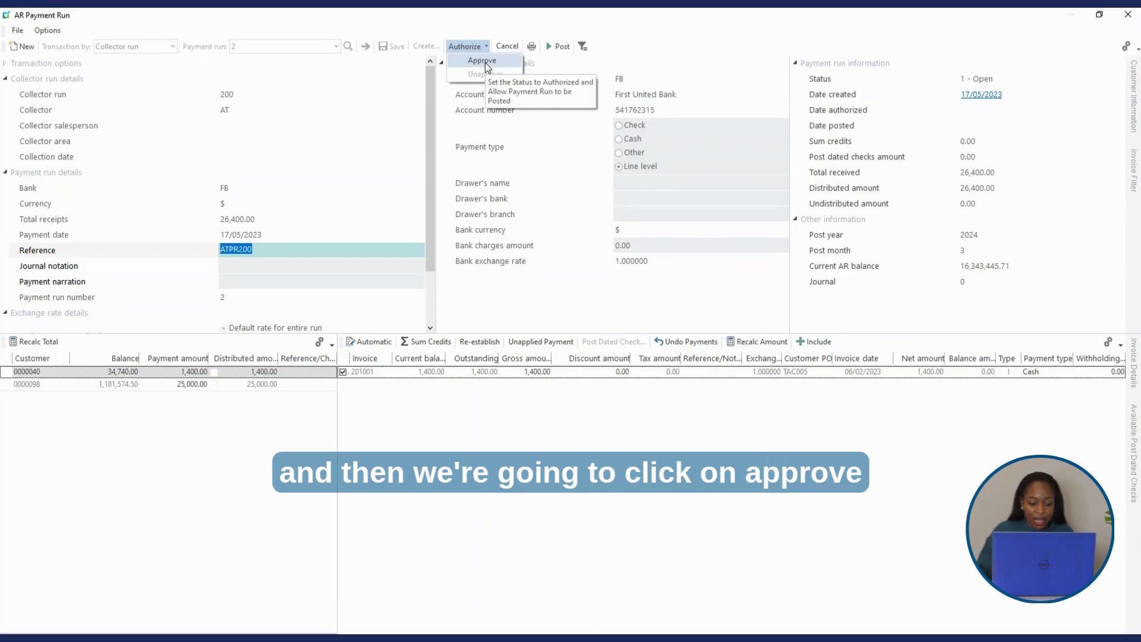
pyautogui.click(485, 63)
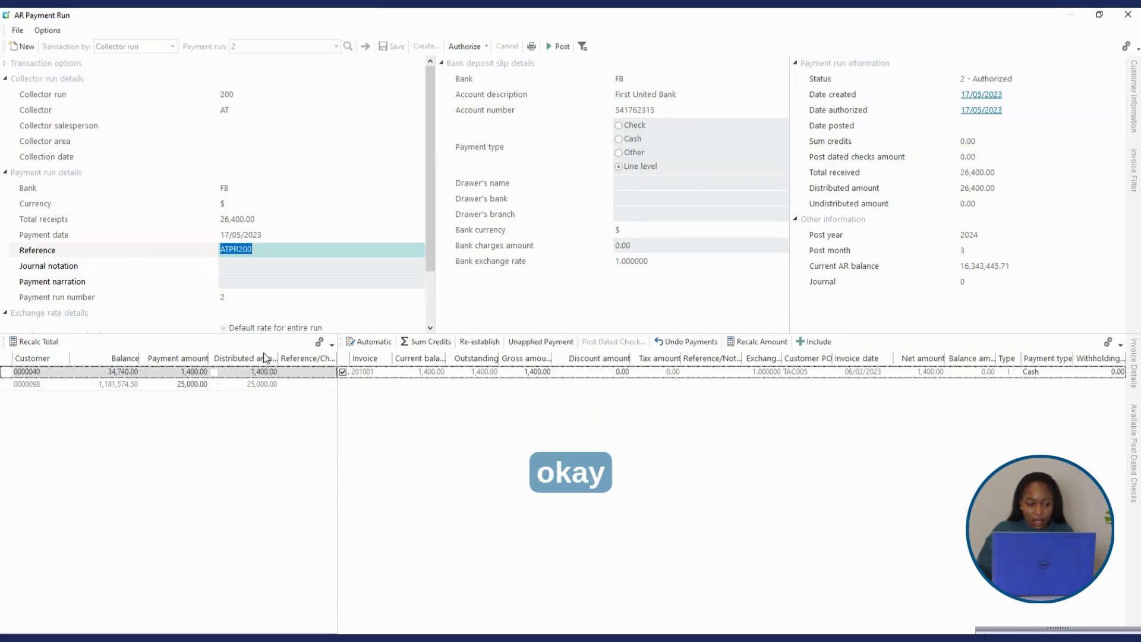
pyautogui.click(218, 373)
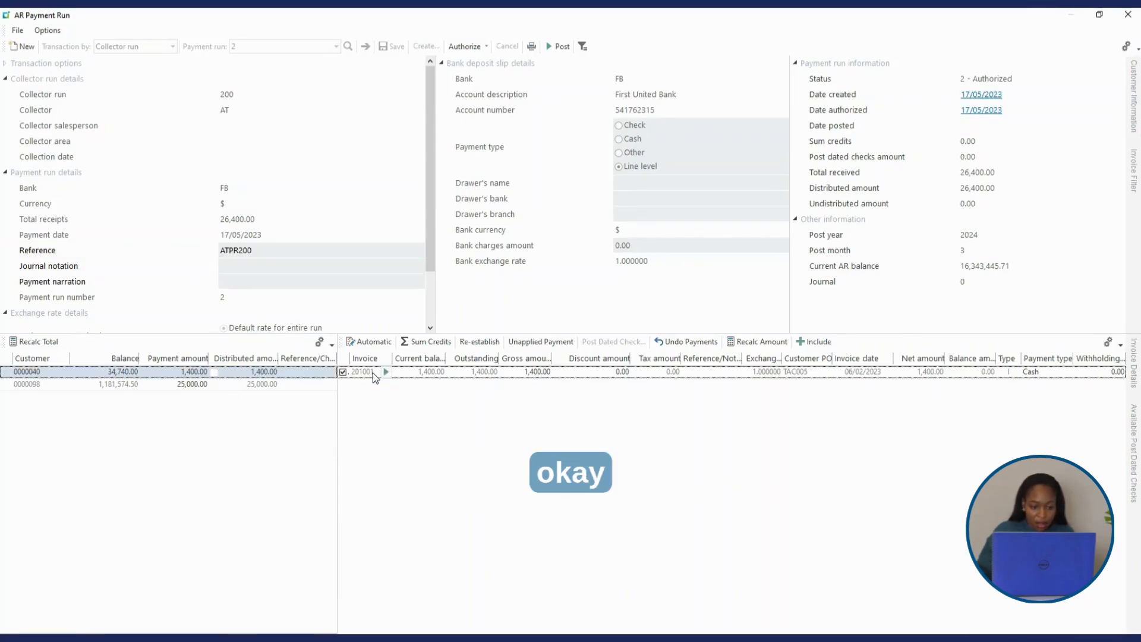
pyautogui.click(284, 385)
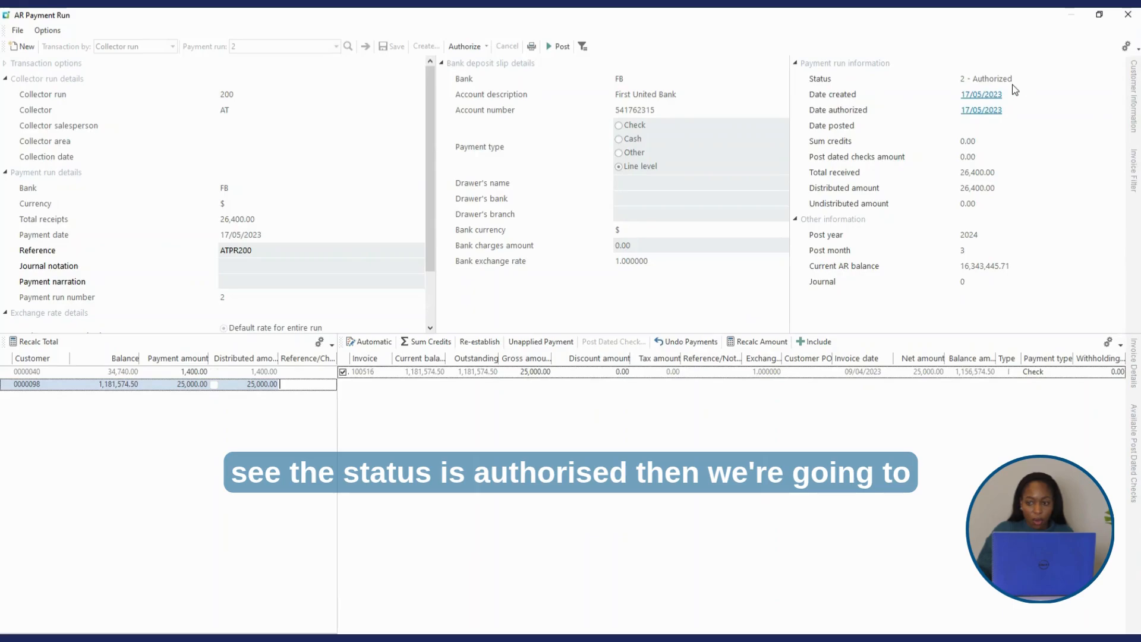
pyautogui.click(1128, 17)
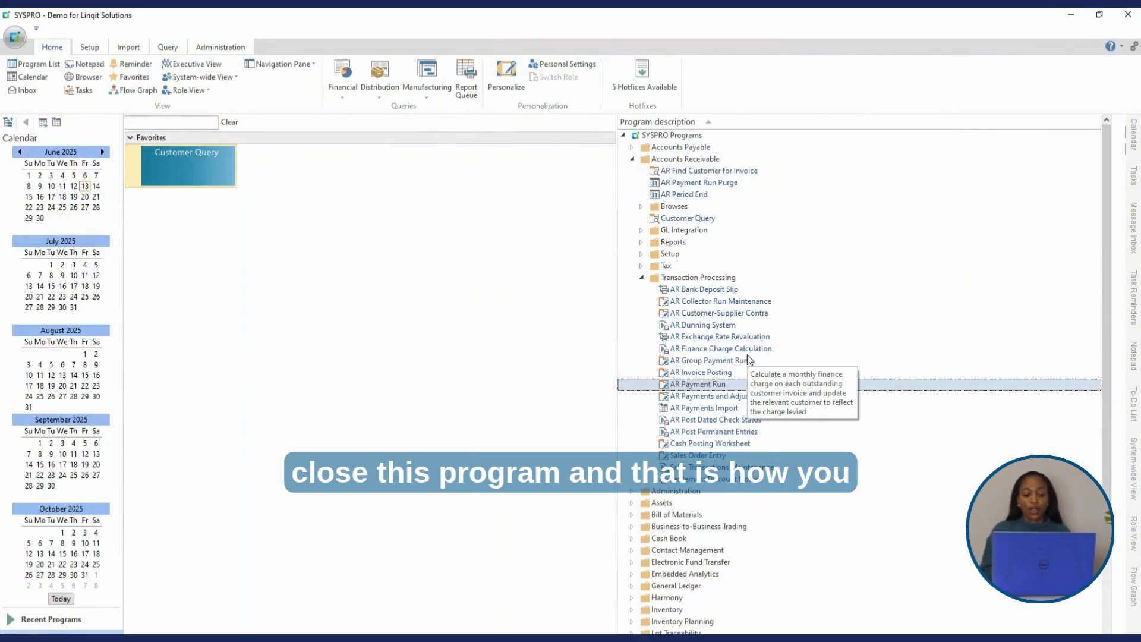